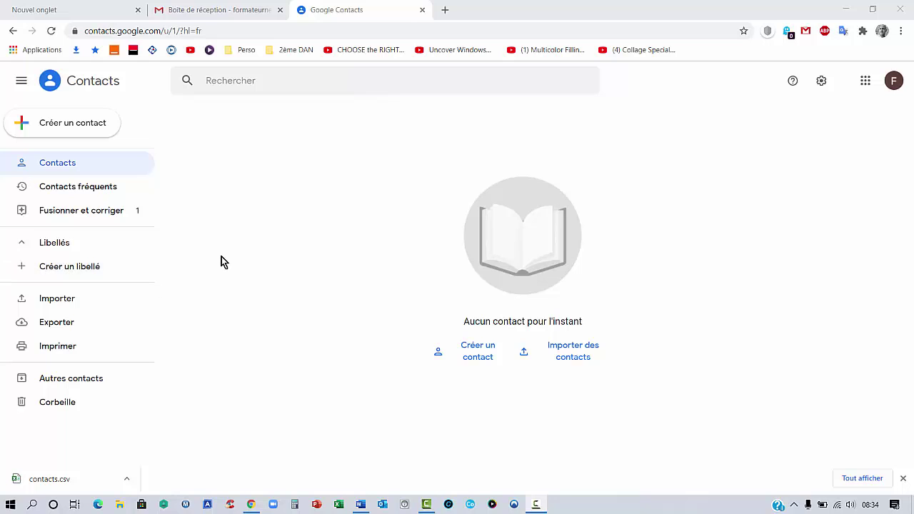
From Gmail, search 'google contacts' in a new tab, then close that search tab
click(205, 15)
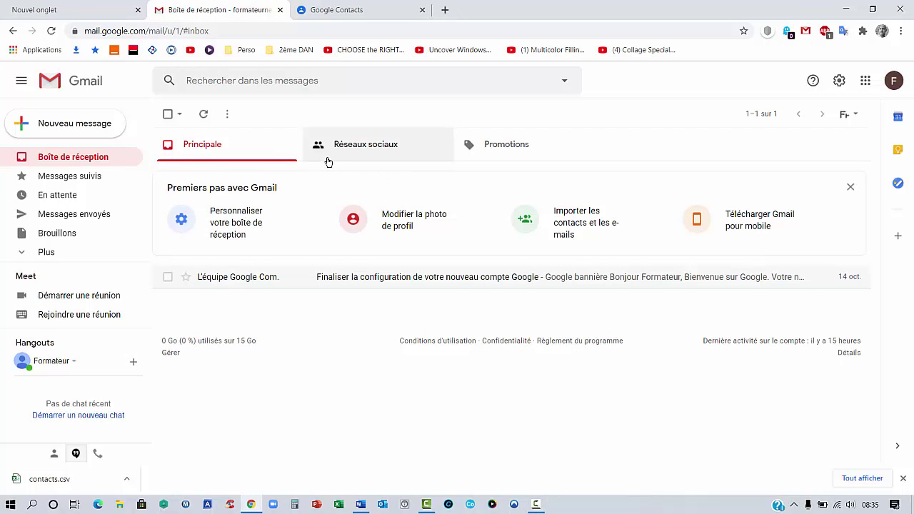
click(865, 83)
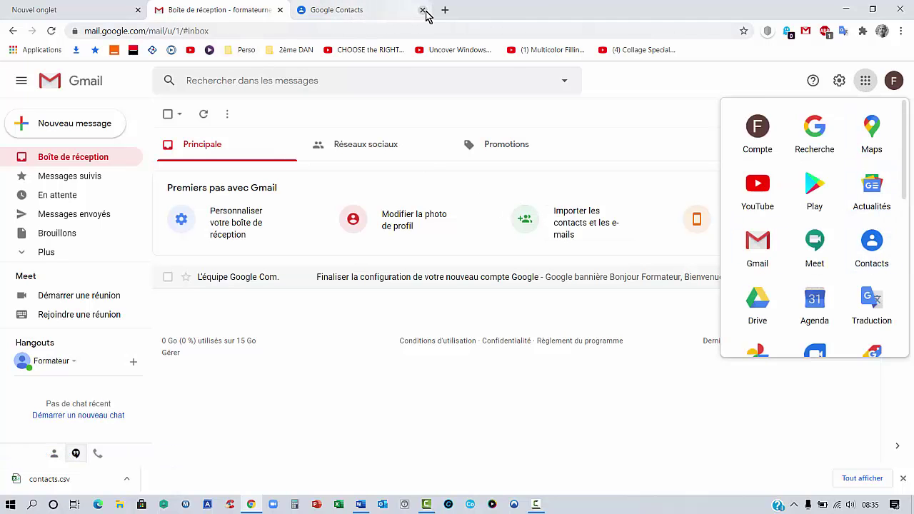
click(87, 14)
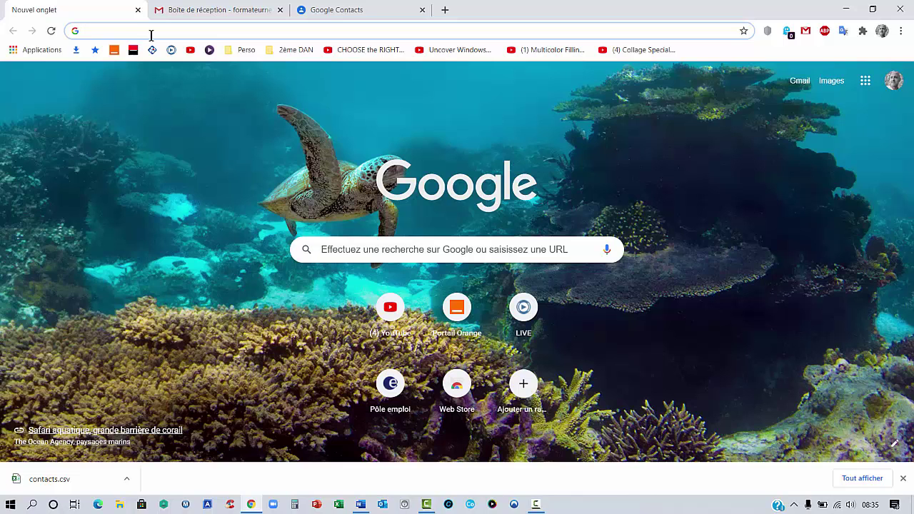
text(goog)
text(l)
key(BackSpace)
text(o)
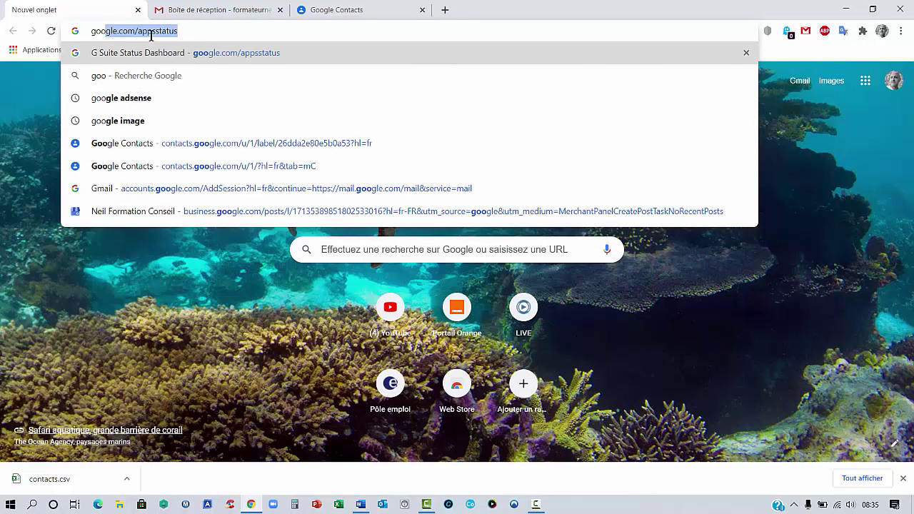
text(gle contacts)
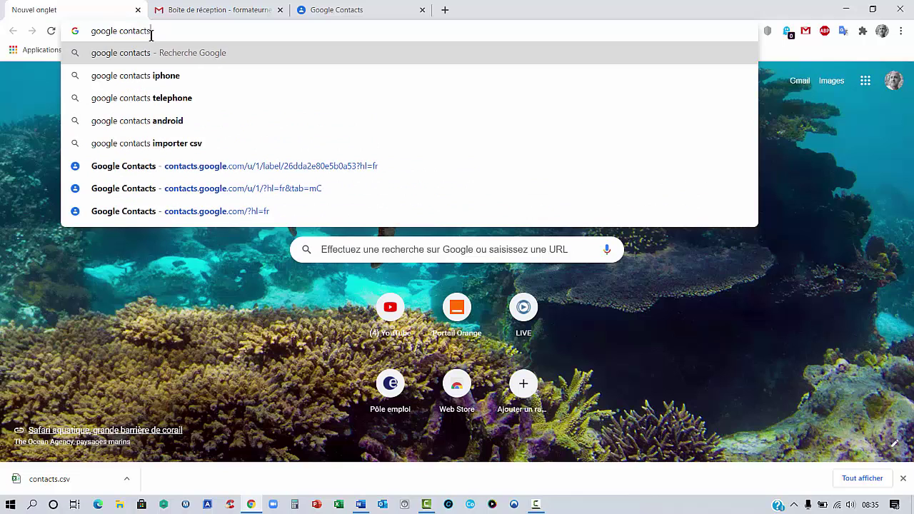
key(Return)
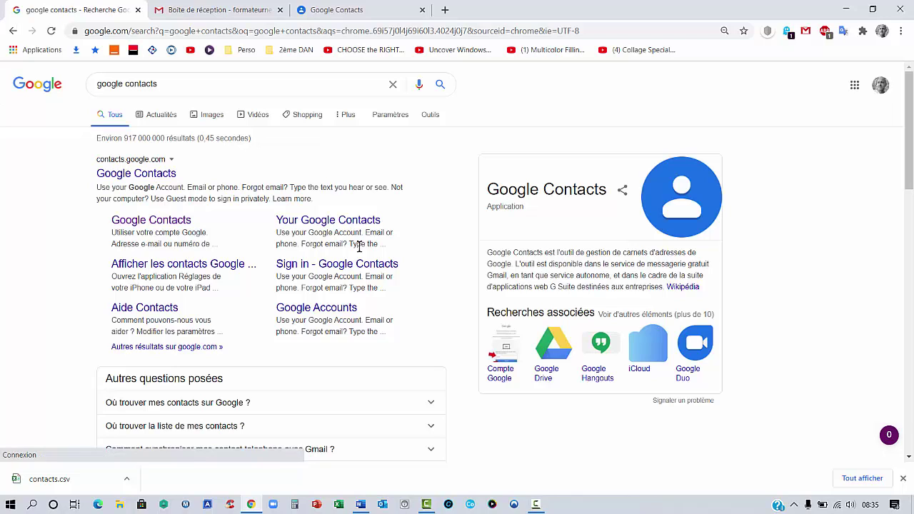
click(137, 10)
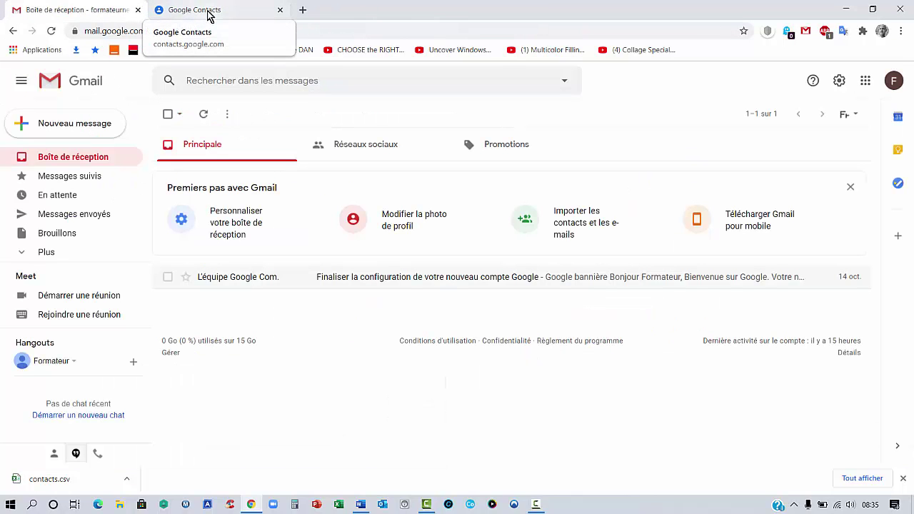
On the Google Contacts page, create and save a new label called 'Test Contacts'
click(208, 12)
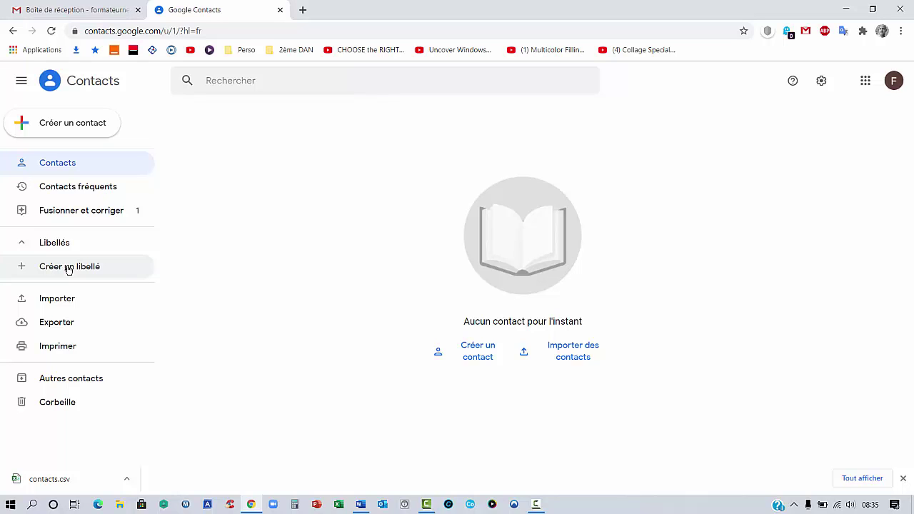
click(68, 269)
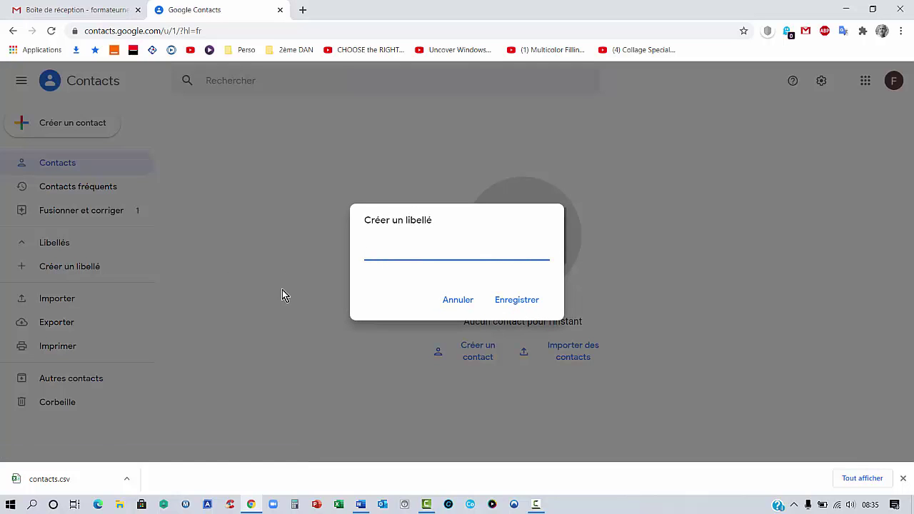
text(Tests)
key(BackSpace)
text(Conta)
text(cts)
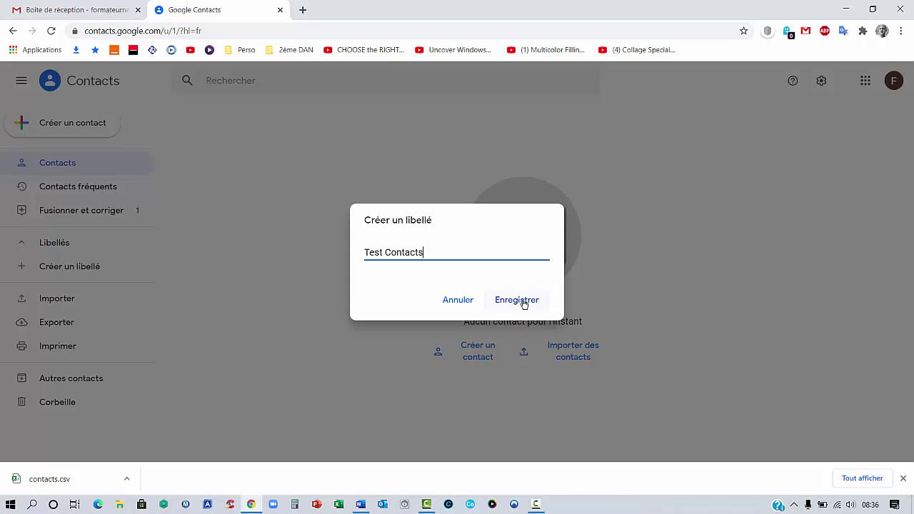
click(524, 304)
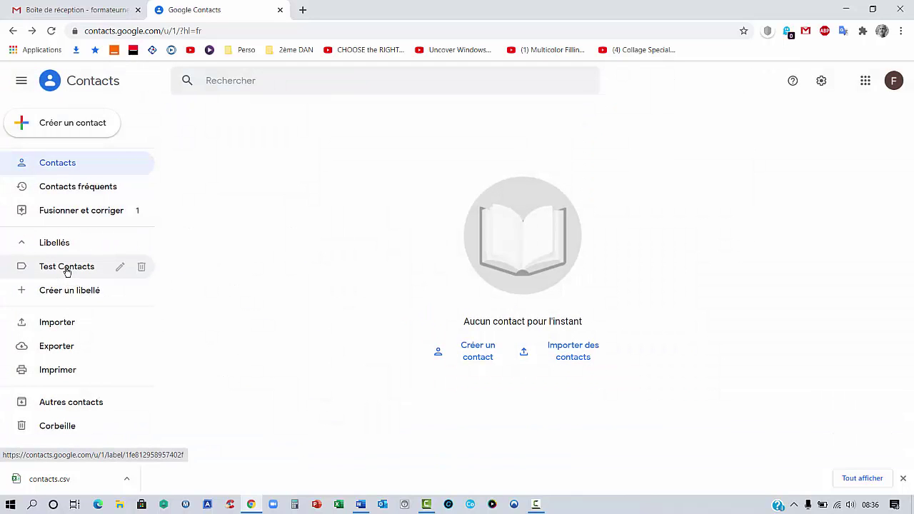
In the Test Contacts label, start a new contact and enter the first and last name
click(67, 269)
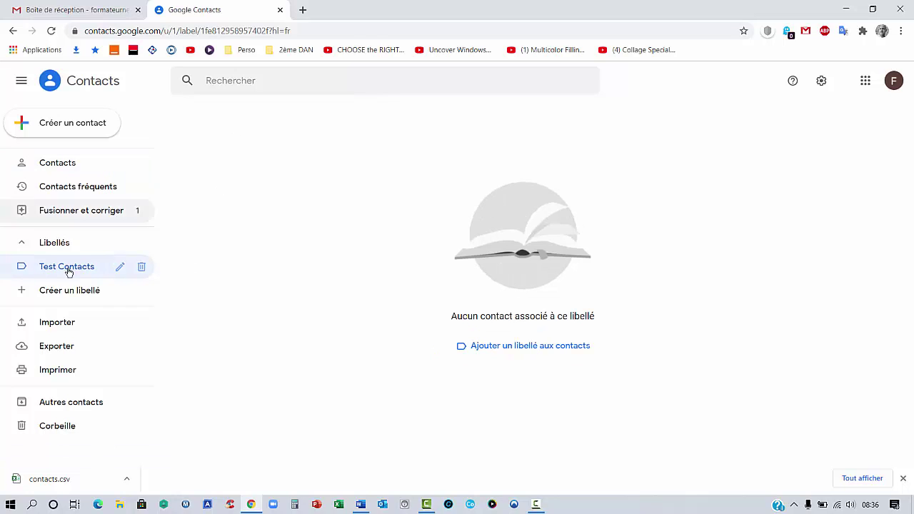
click(85, 130)
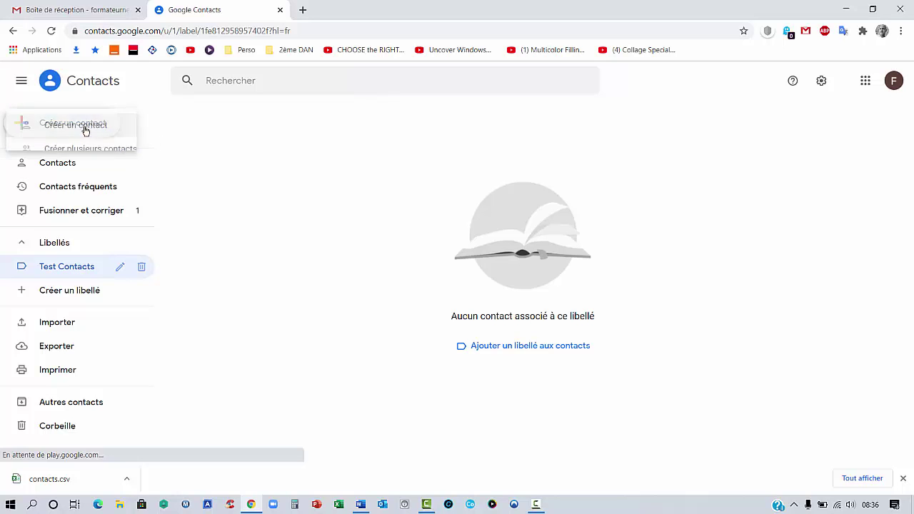
click(100, 128)
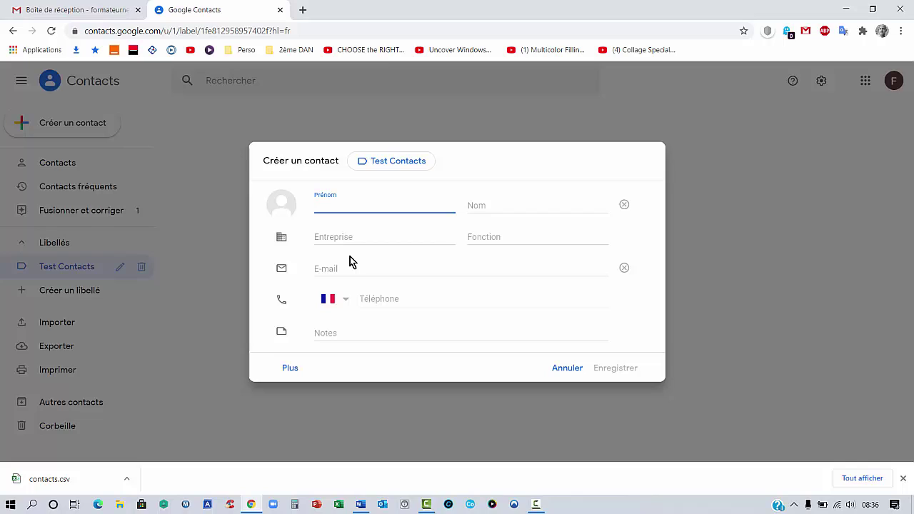
key(Tab)
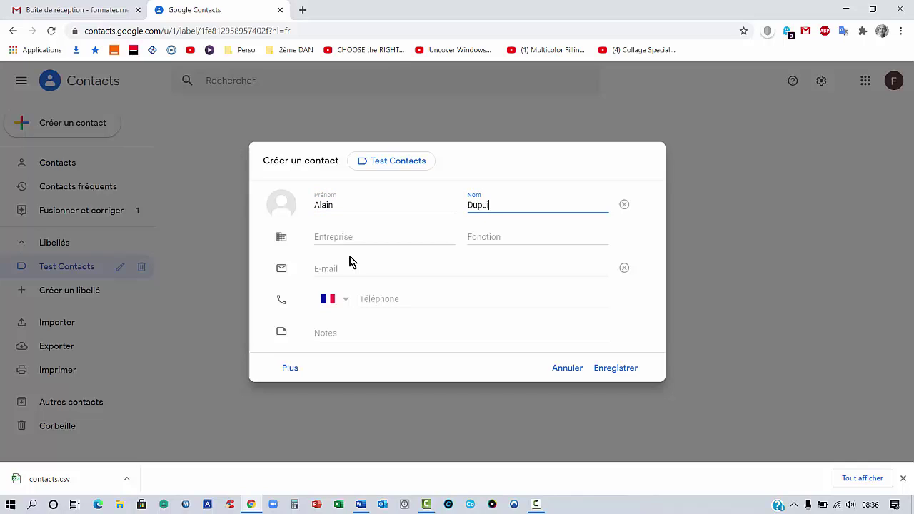
Fill in the contact's e-mail address and phone number, then save the contact
click(344, 268)
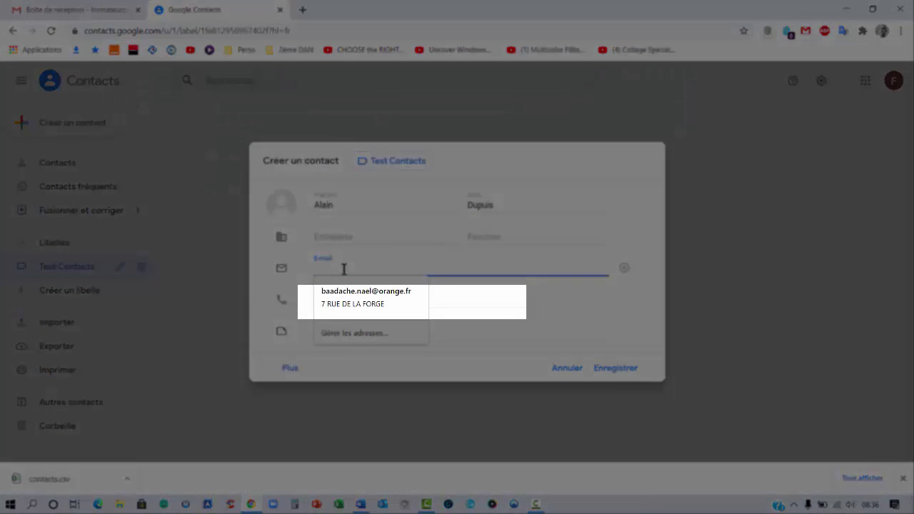
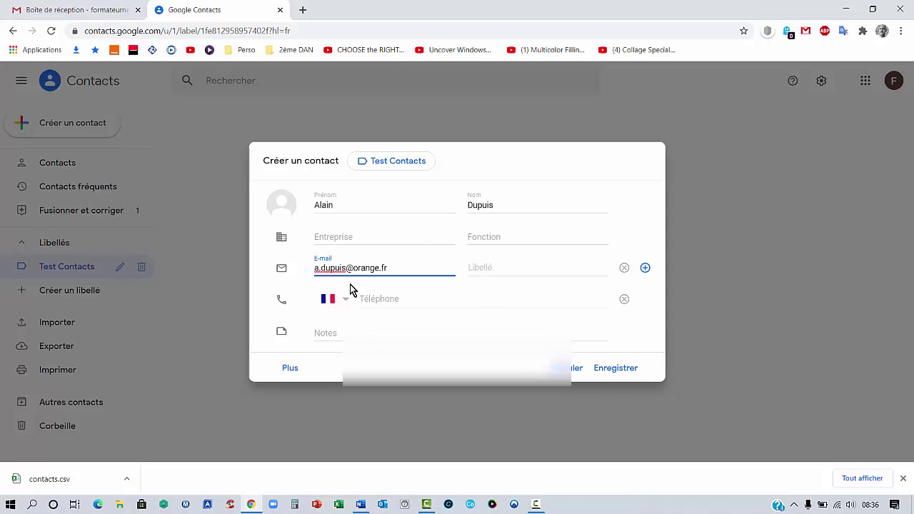
click(364, 298)
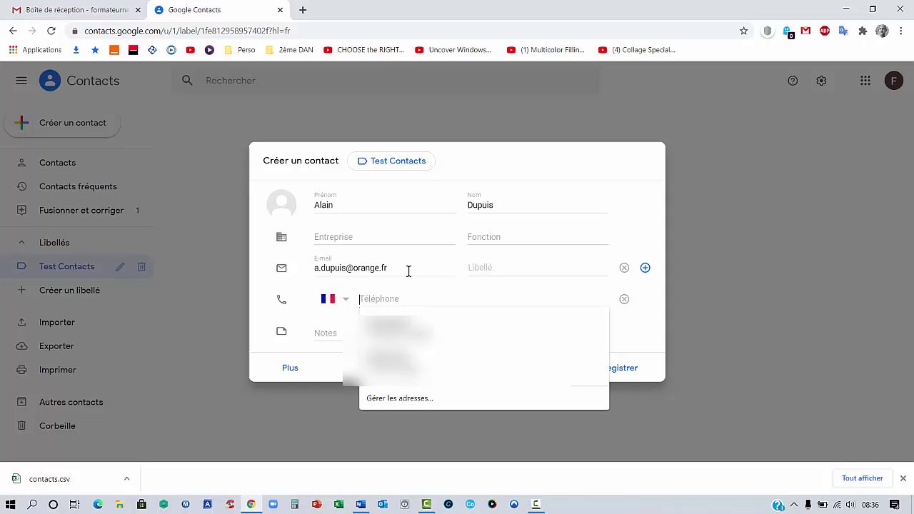
text(06)
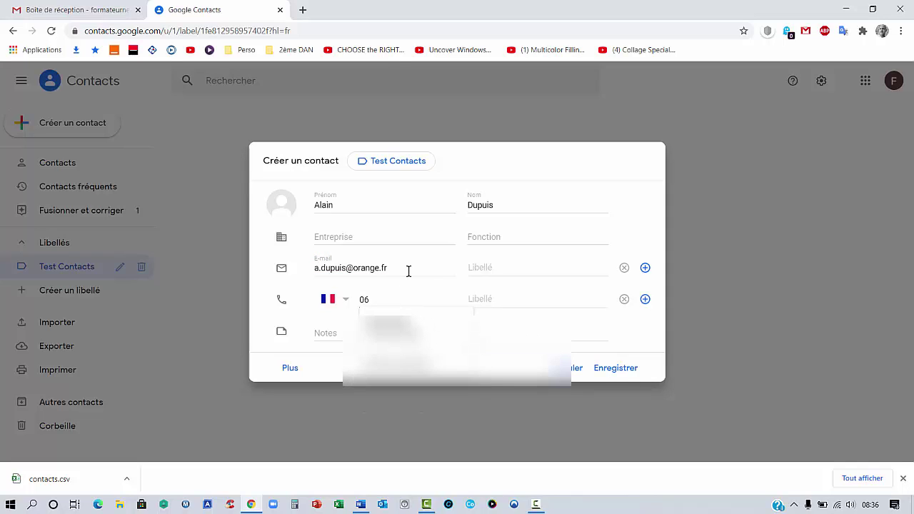
key(BackSpace)
key(BackSpace)
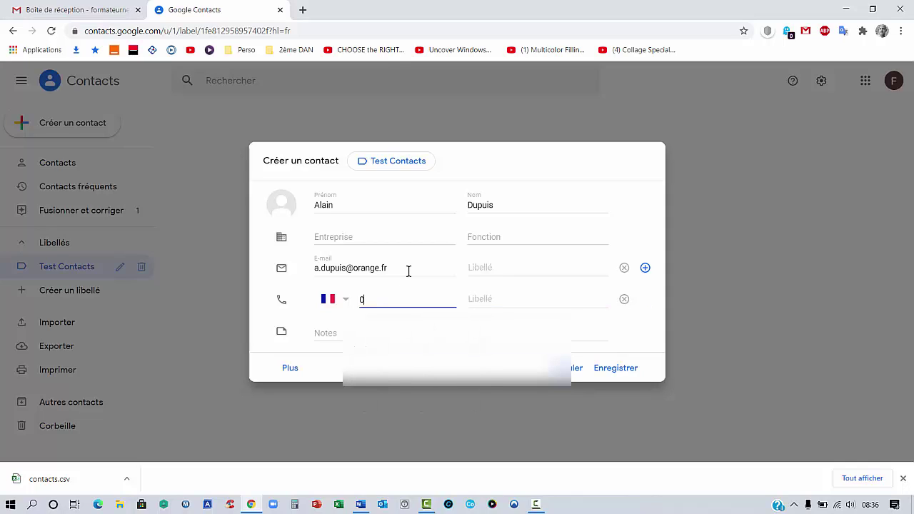
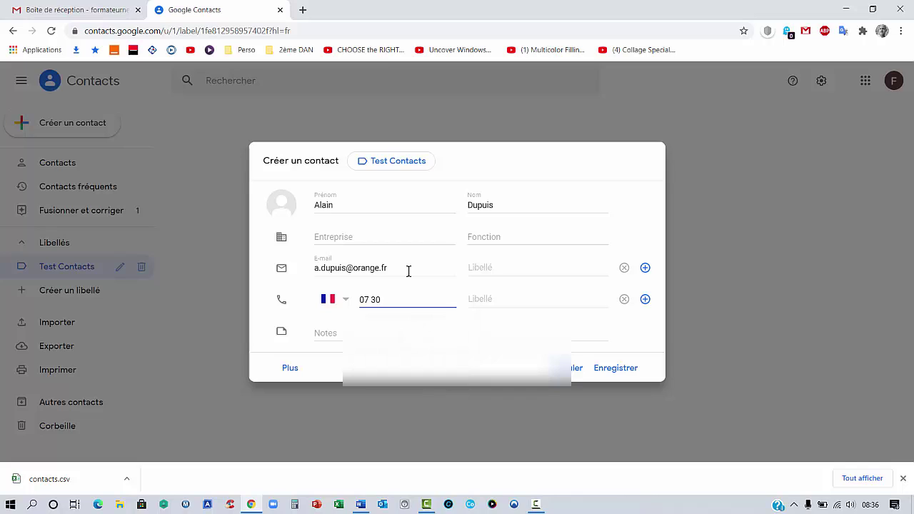
click(625, 370)
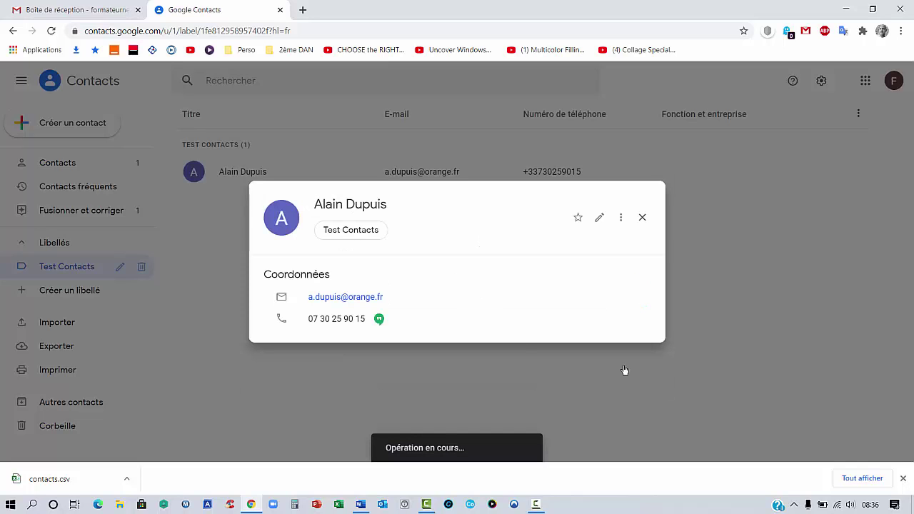
Export the Test Contacts label as Google CSV and save it to the Desktop as contacts.csv
click(642, 218)
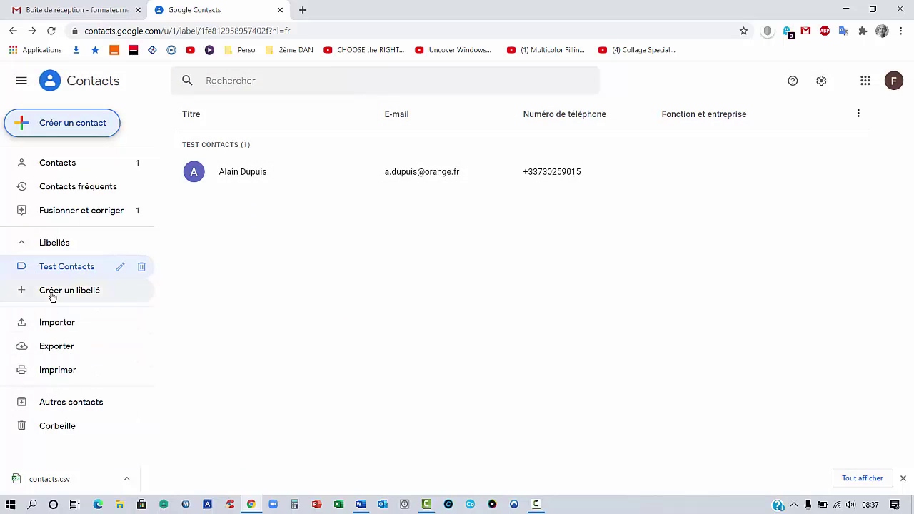
click(58, 351)
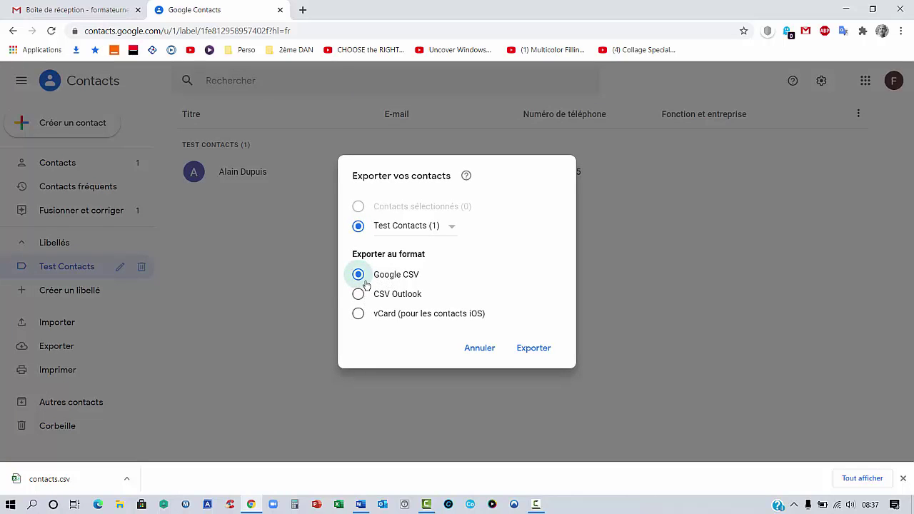
click(407, 283)
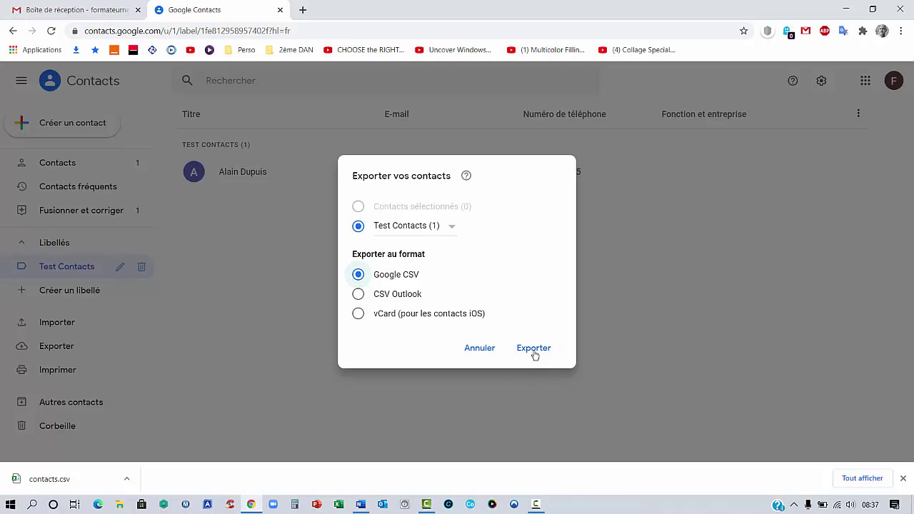
click(534, 349)
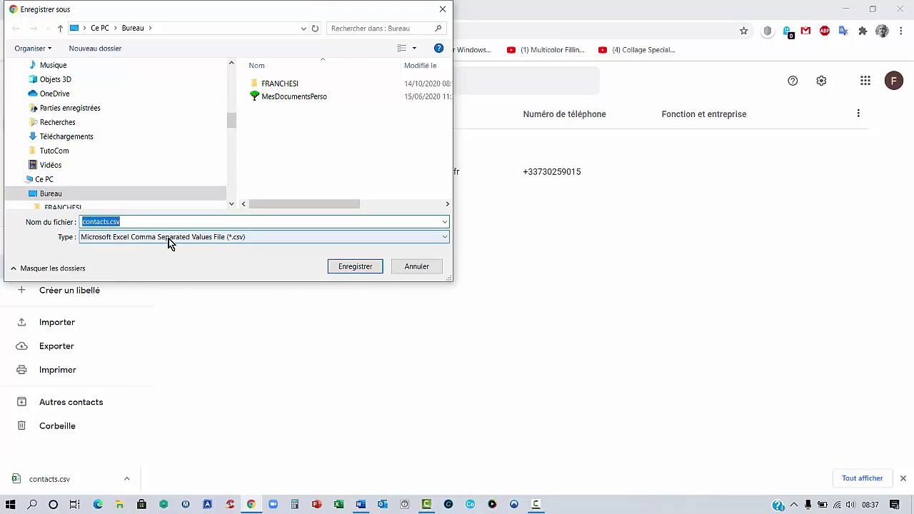
drag(231, 123, 231, 72)
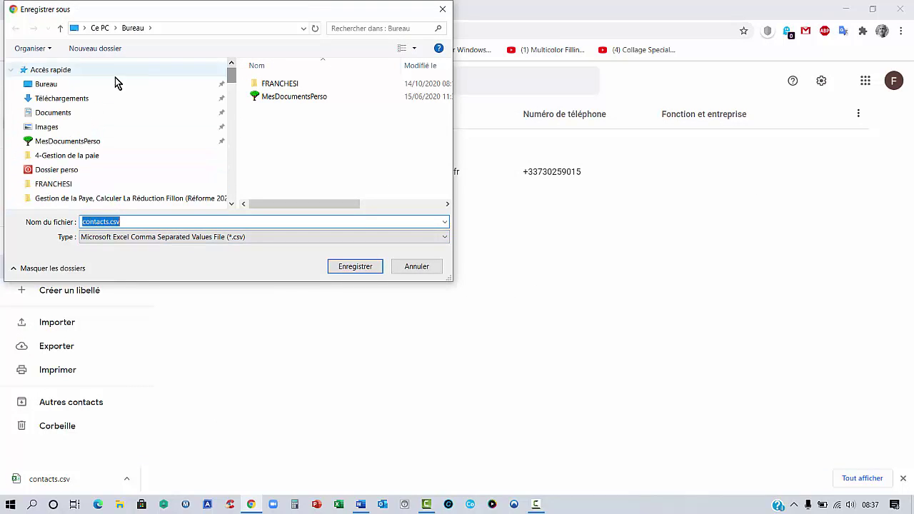
click(83, 85)
click(356, 271)
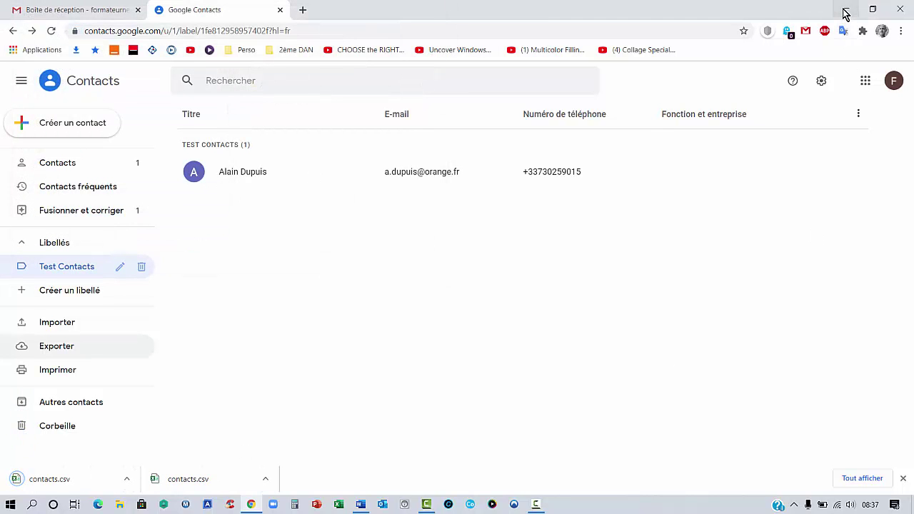
Minimize Chrome and open the desktop's contacts.csv in Excel
click(848, 13)
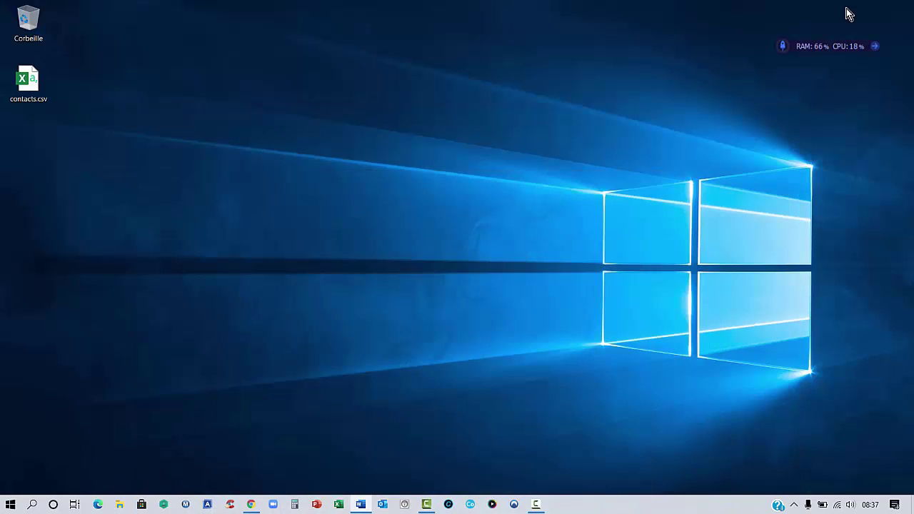
double_click(35, 83)
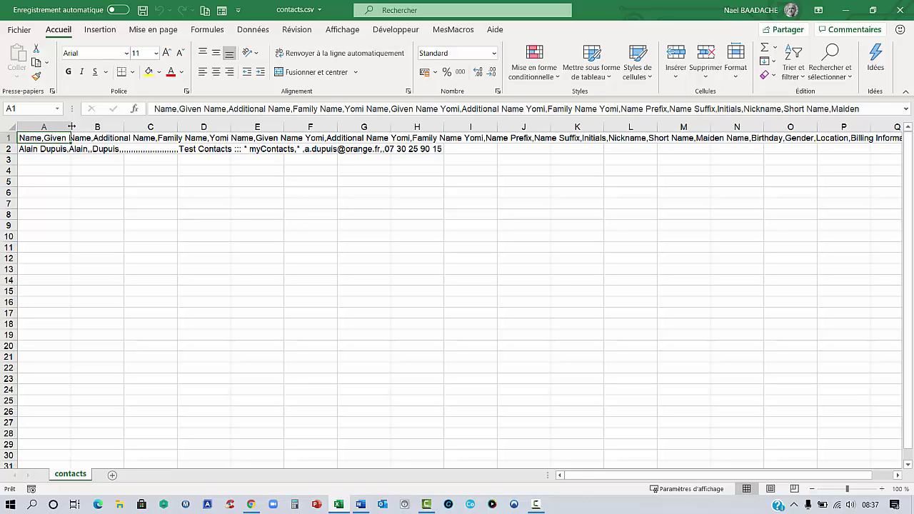
Autofit column A to the full comma-separated header text and show the Données ribbon
double_click(71, 126)
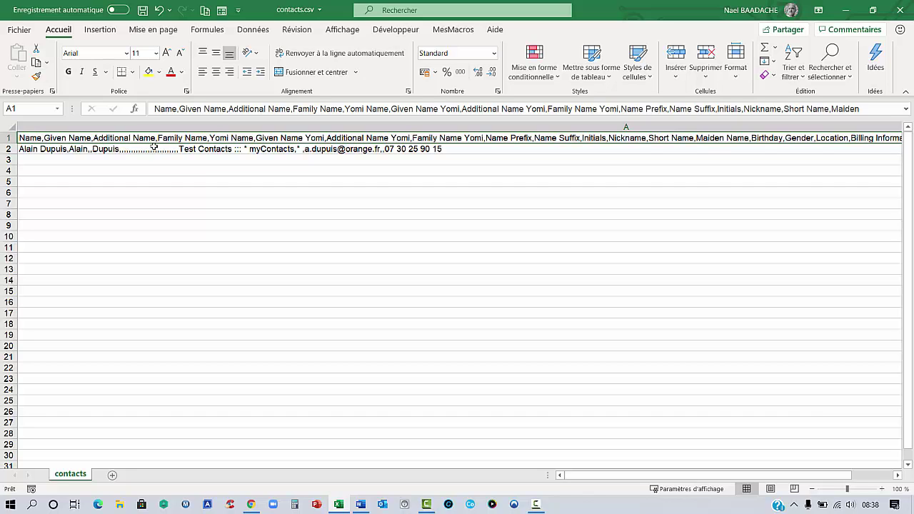
click(253, 31)
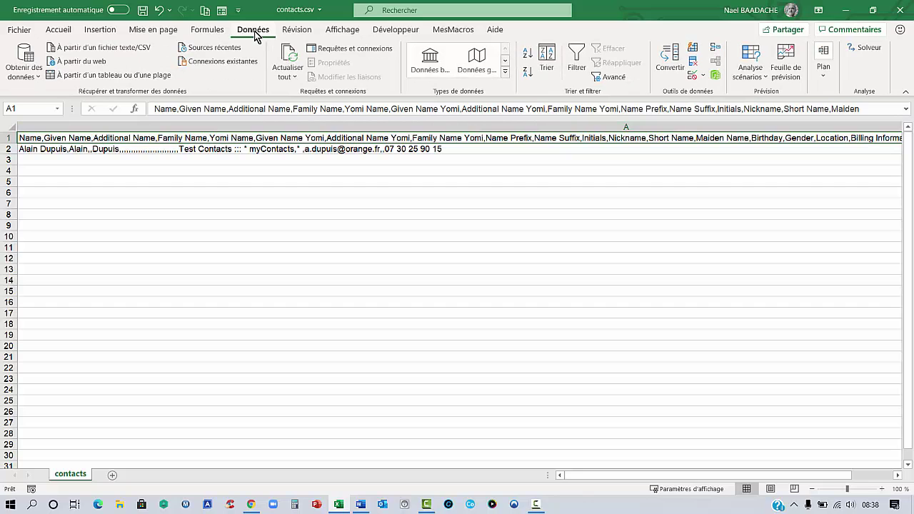
Run Convertir on column A with Largeur fixe and the proposed column breaks
click(672, 56)
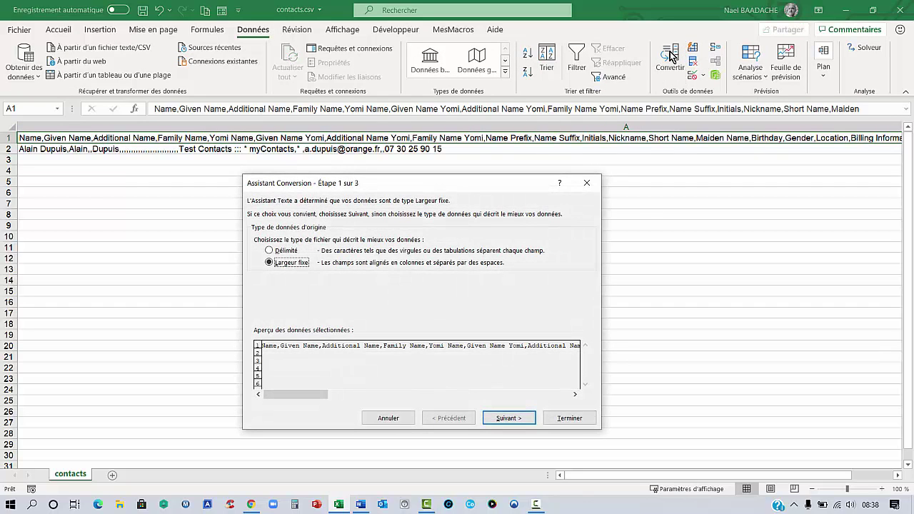
click(503, 420)
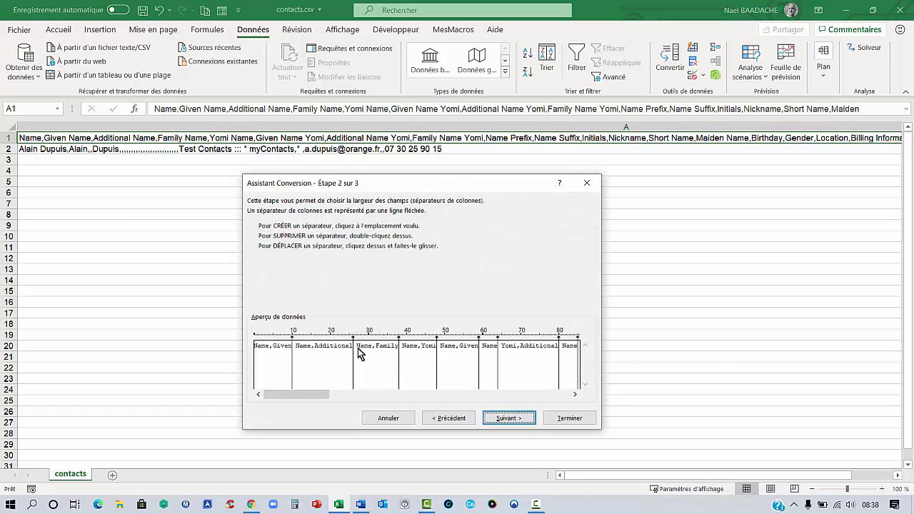
click(516, 420)
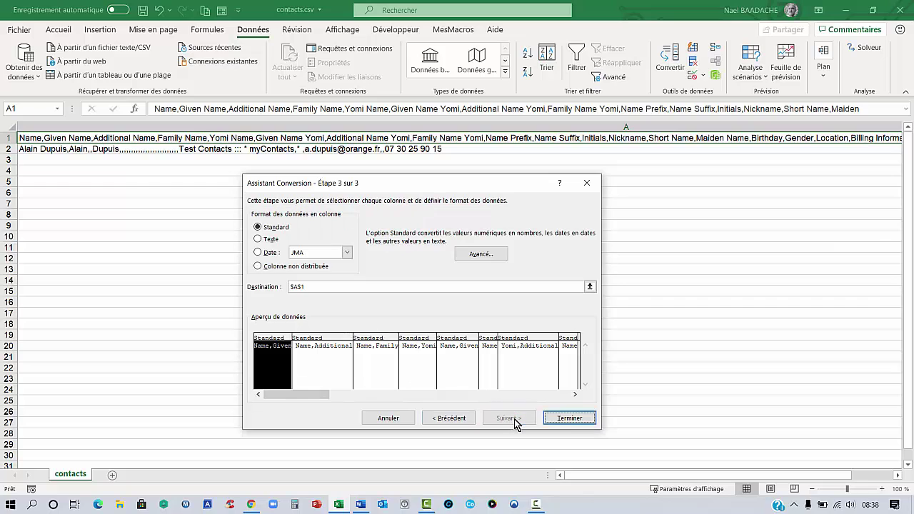
click(571, 420)
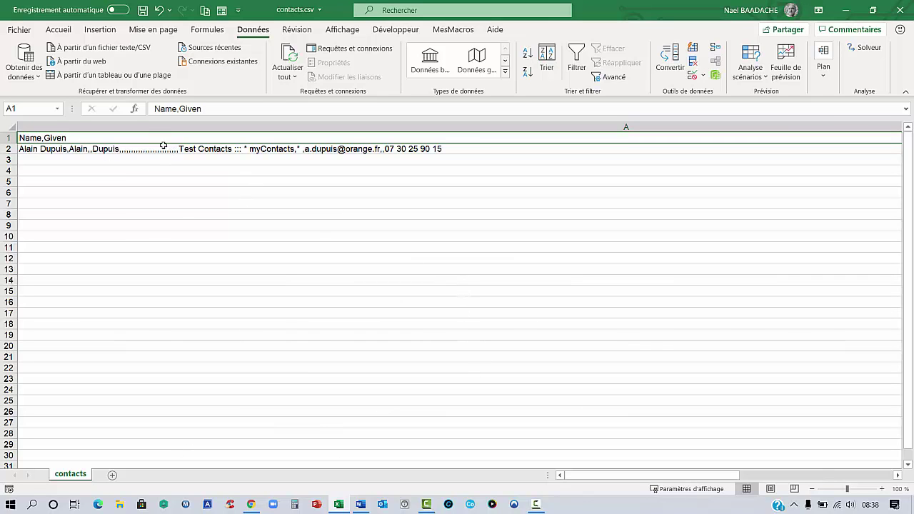
Close contacts.csv without saving, relaunch Excel and open blank workbook Classeur1
mouse_move(602, 481)
mouse_down()
mouse_move(790, 481)
mouse_move(473, 458)
mouse_up()
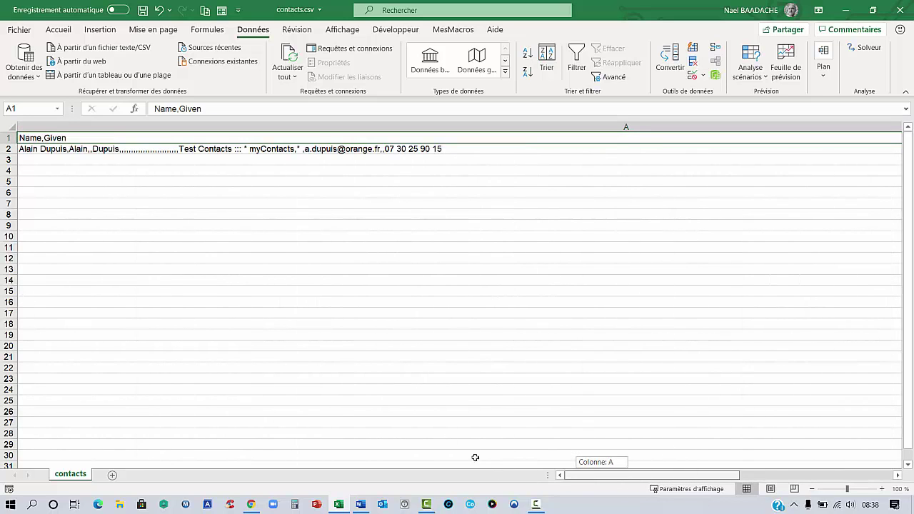
click(44, 148)
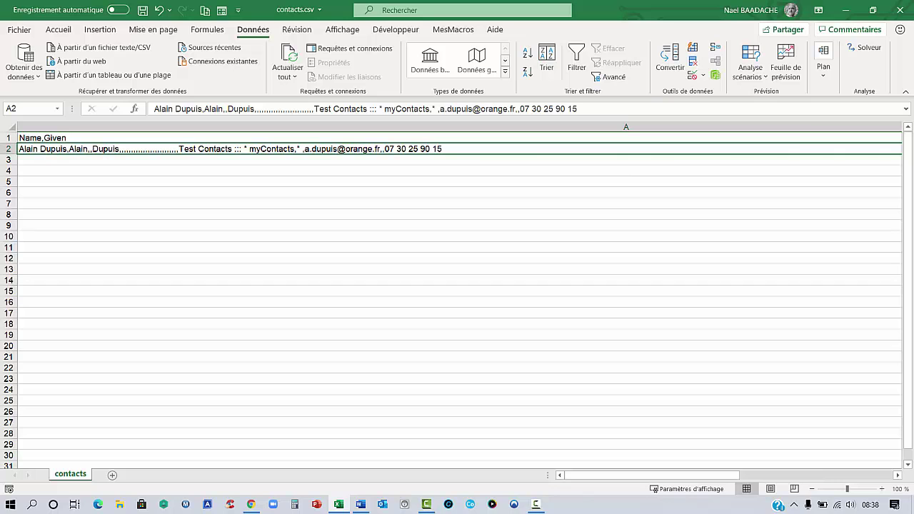
click(900, 10)
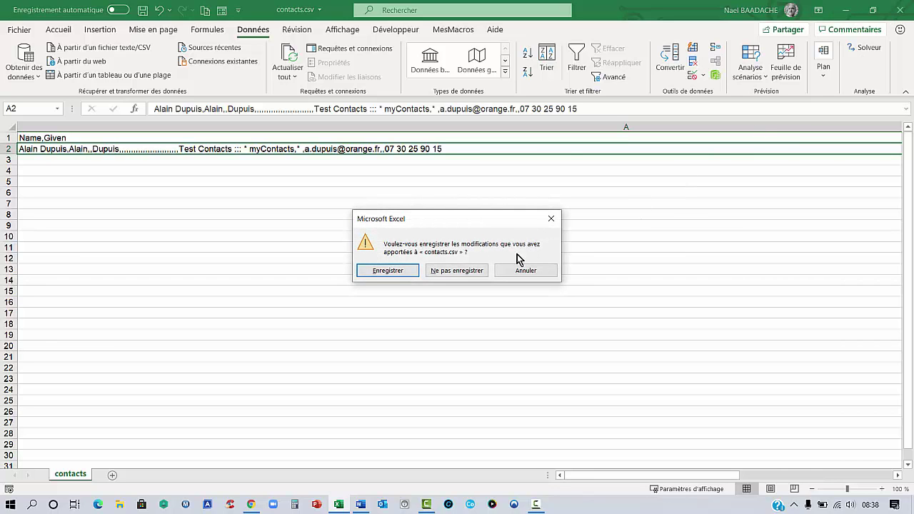
click(457, 271)
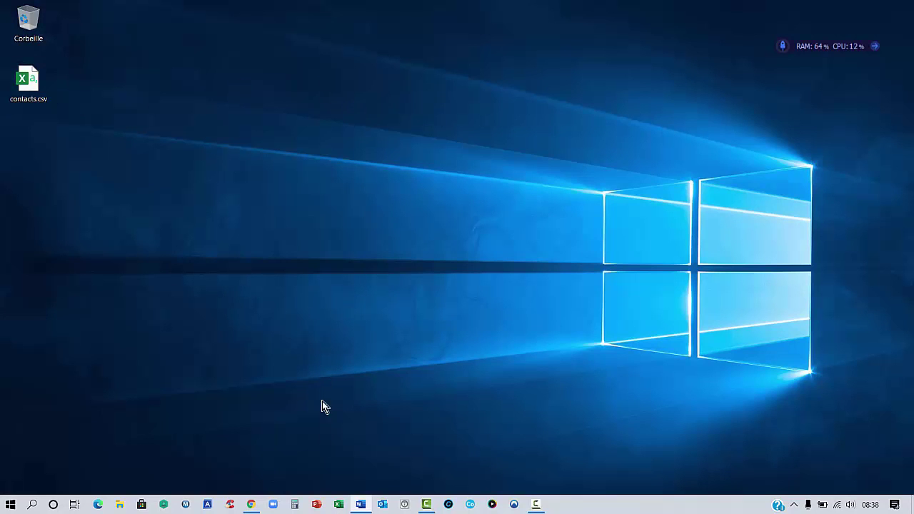
click(339, 505)
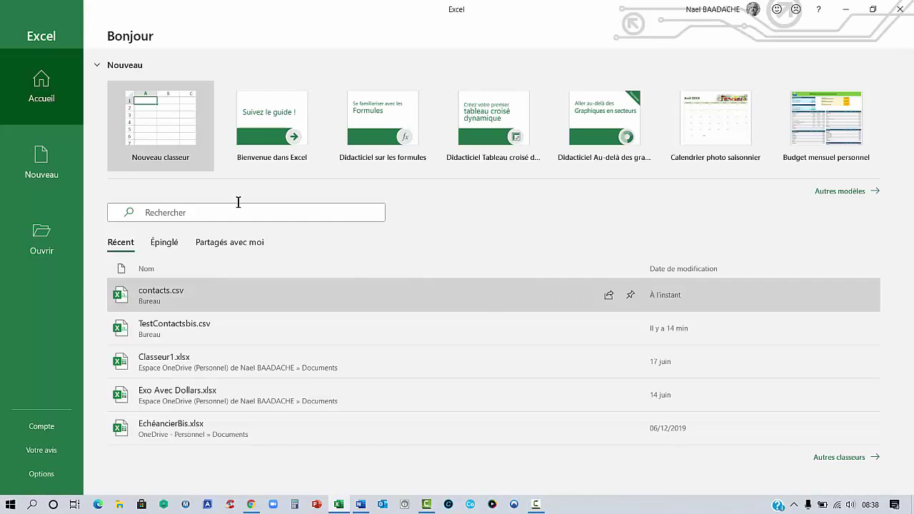
click(182, 132)
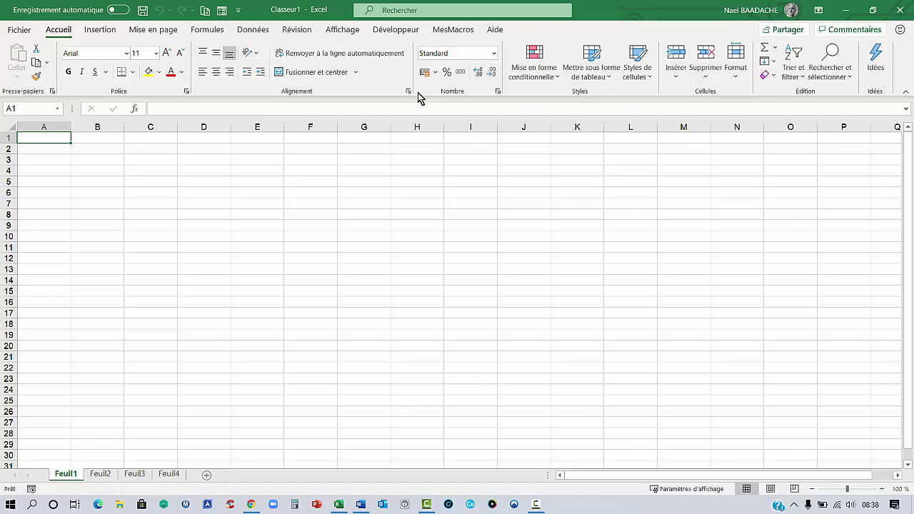
Import Bureau\contacts.csv via Données > Obtenir des données > À partir d'un fichier texte/CSV
click(262, 33)
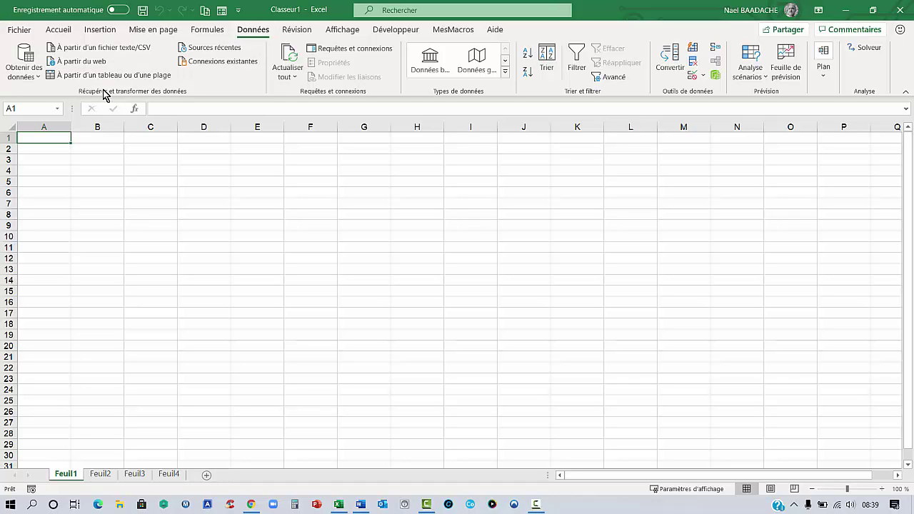
click(34, 81)
mouse_move(40, 100)
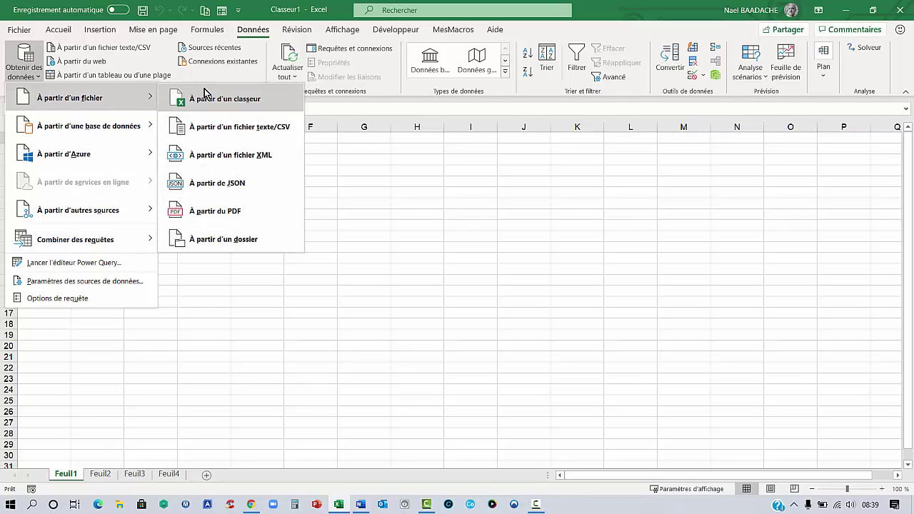
click(206, 131)
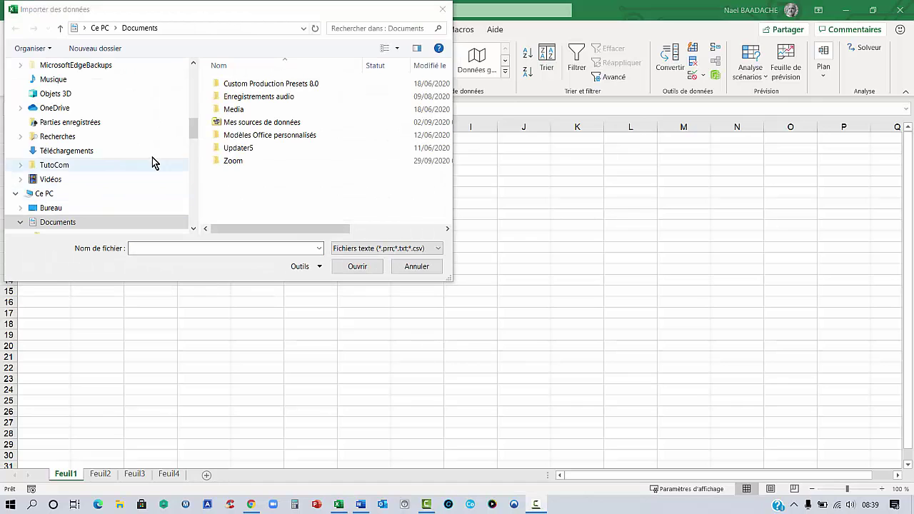
scroll(193, 132, up, 10)
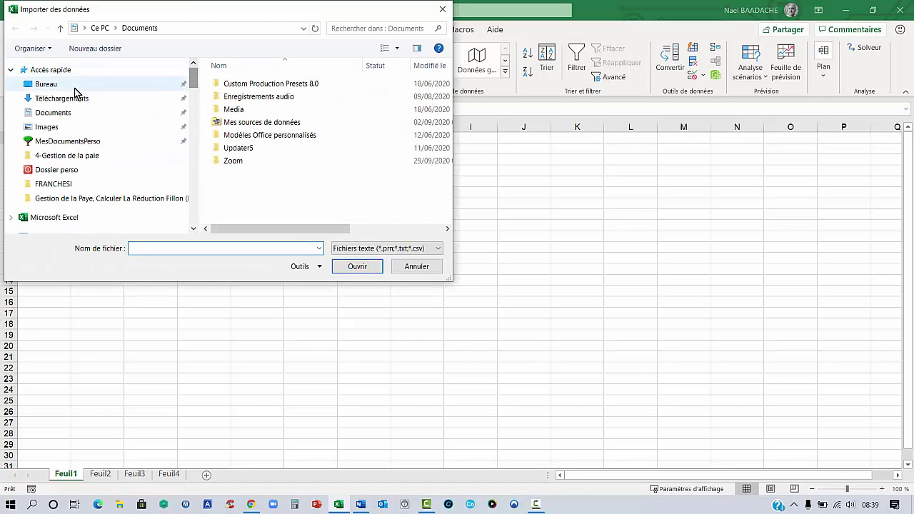
click(44, 84)
click(237, 110)
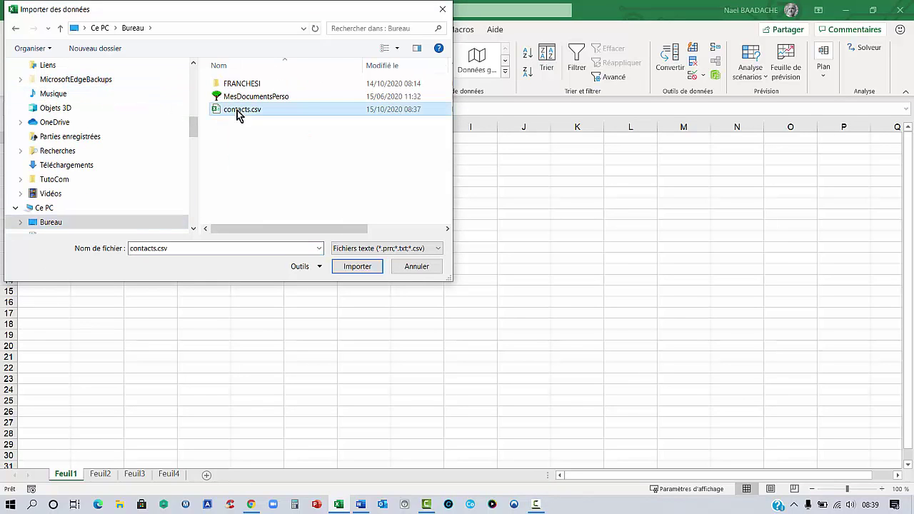
click(357, 268)
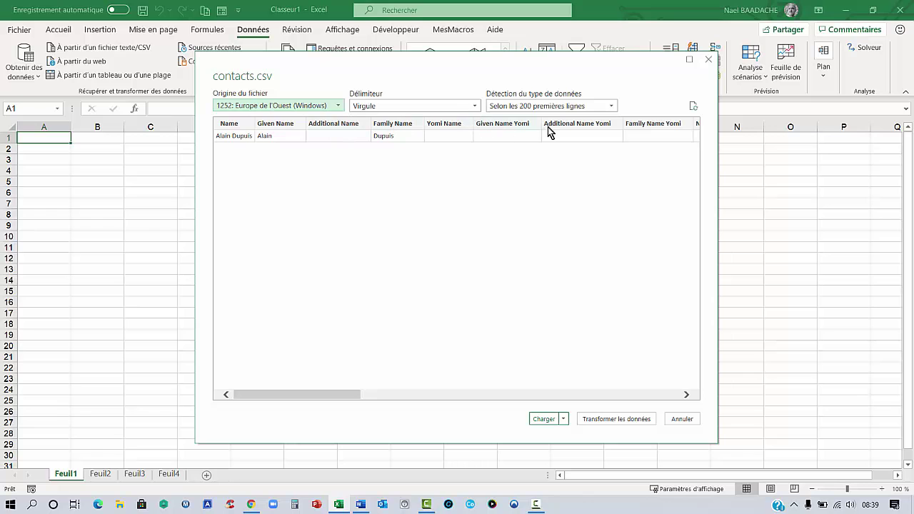
In Power Query, select Name, Given Name, Family Name, Group Membership, E-mail 1 - Value and Phone 1 - Value
click(614, 420)
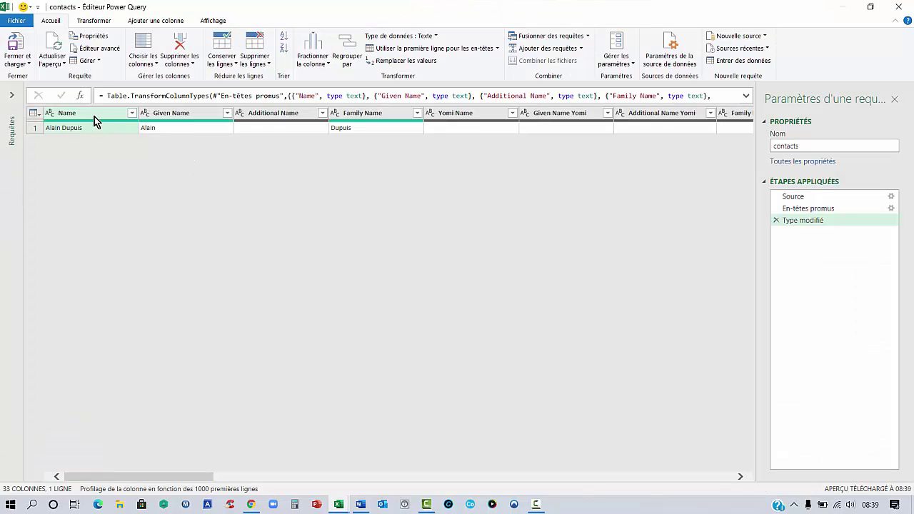
click(91, 114)
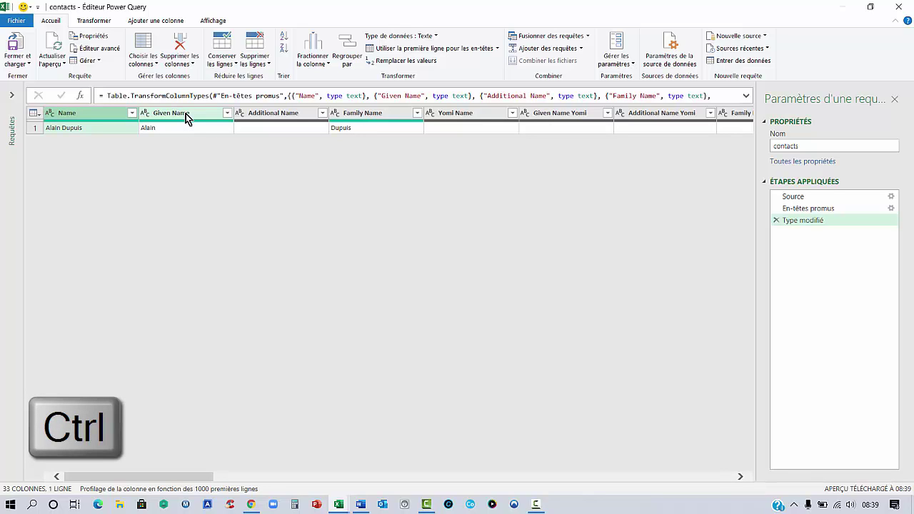
ctrl+click(370, 118)
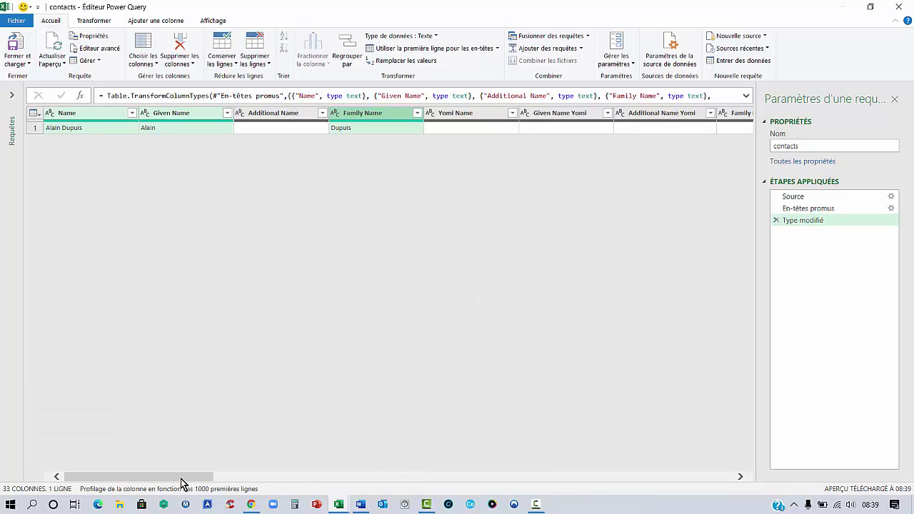
drag(179, 477, 739, 476)
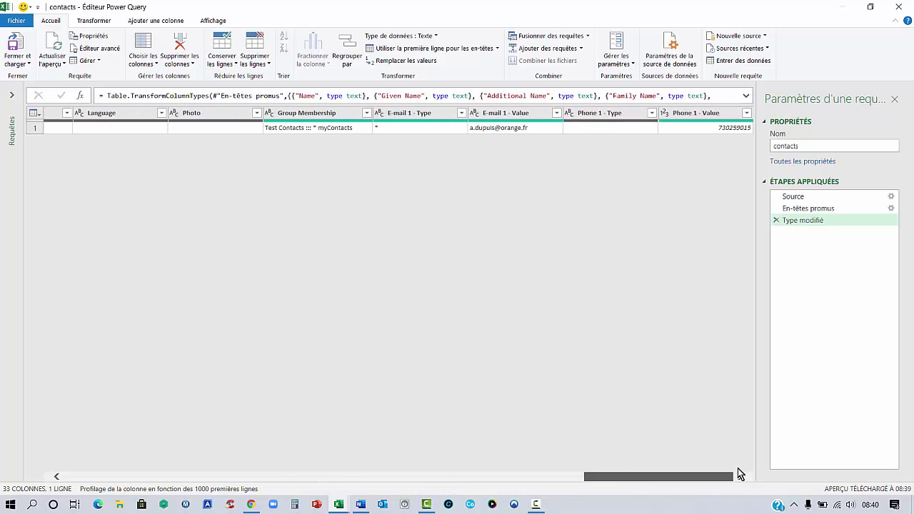
click(293, 116)
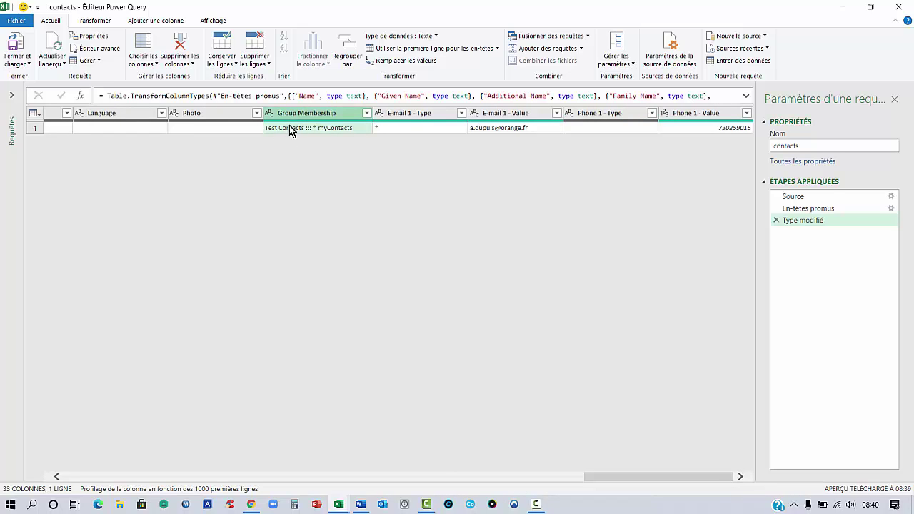
click(503, 117)
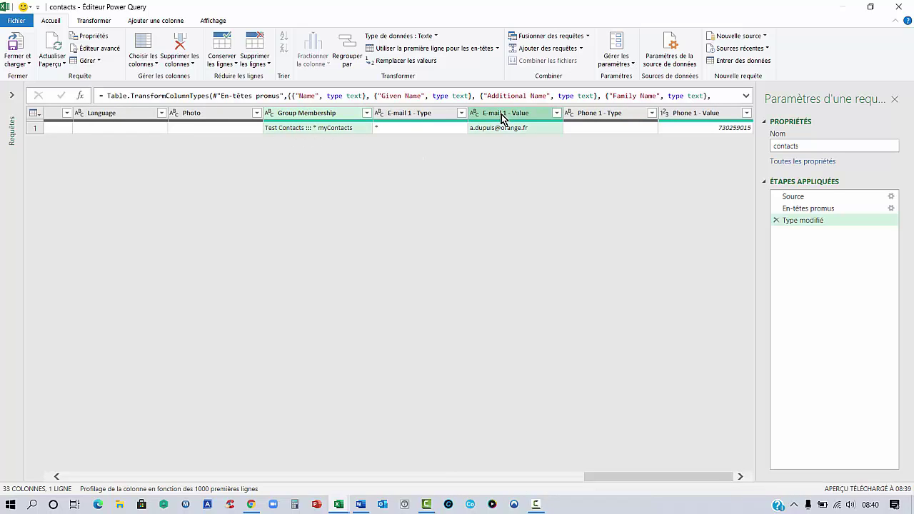
ctrl+click(697, 114)
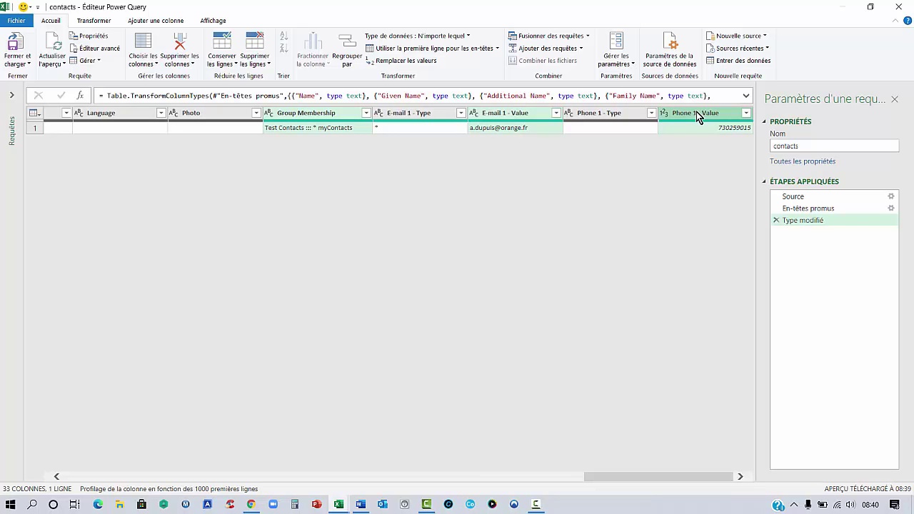
Remove all other columns and load the query into a new sheet with Fermer et charger
right_click(696, 112)
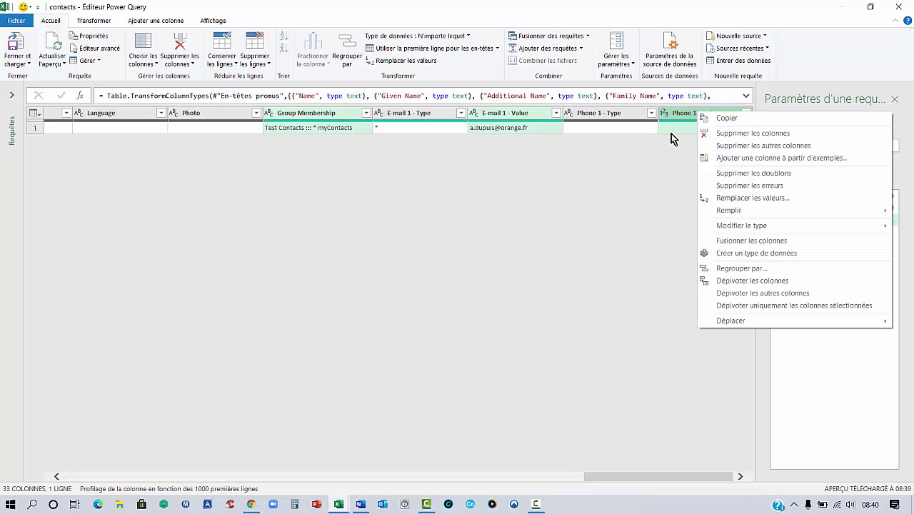
click(727, 146)
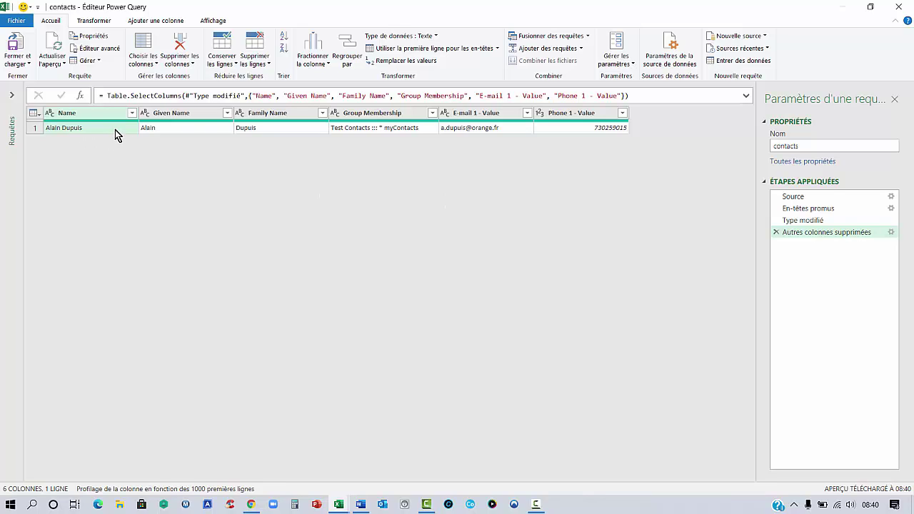
click(18, 63)
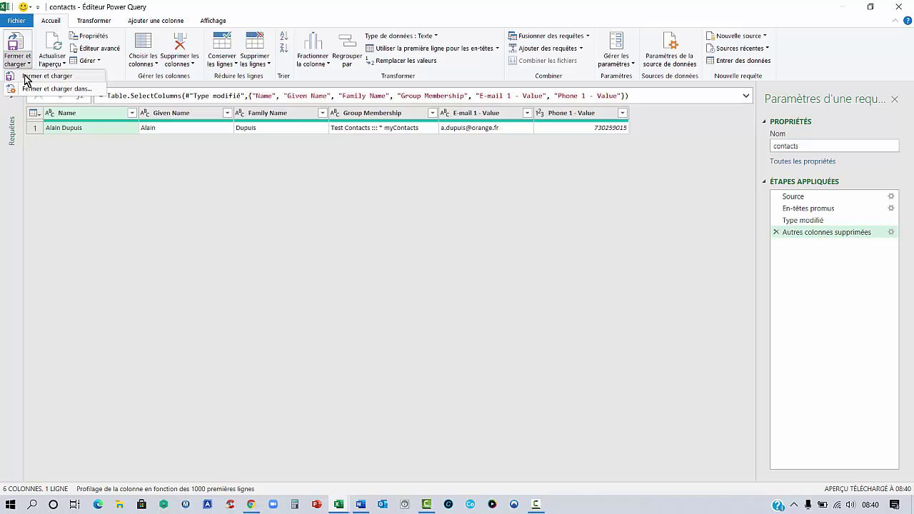
click(26, 77)
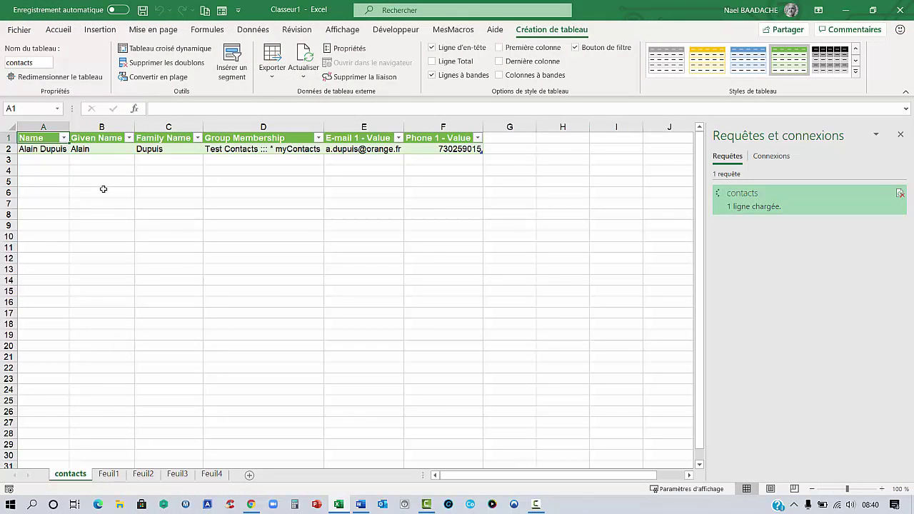
Fill row 3 with the second contact's full name, given and family names, e-mail and phone number
click(103, 190)
click(43, 162)
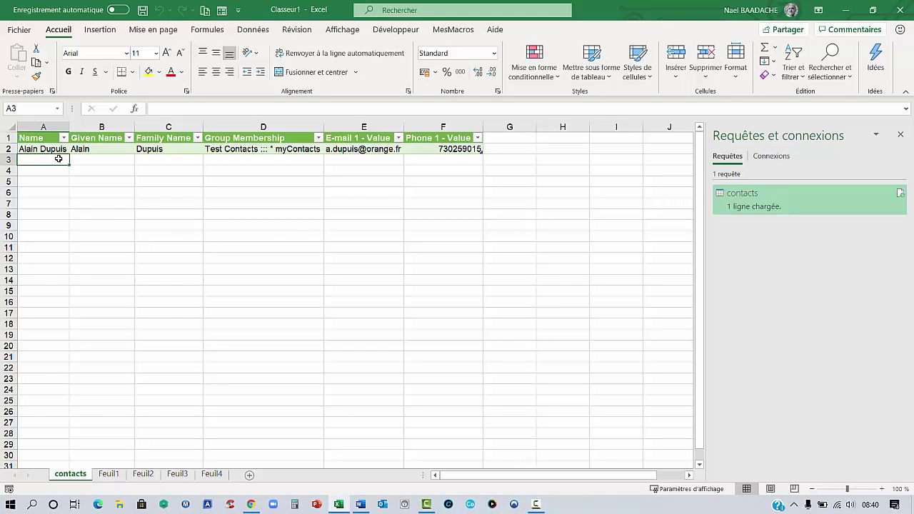
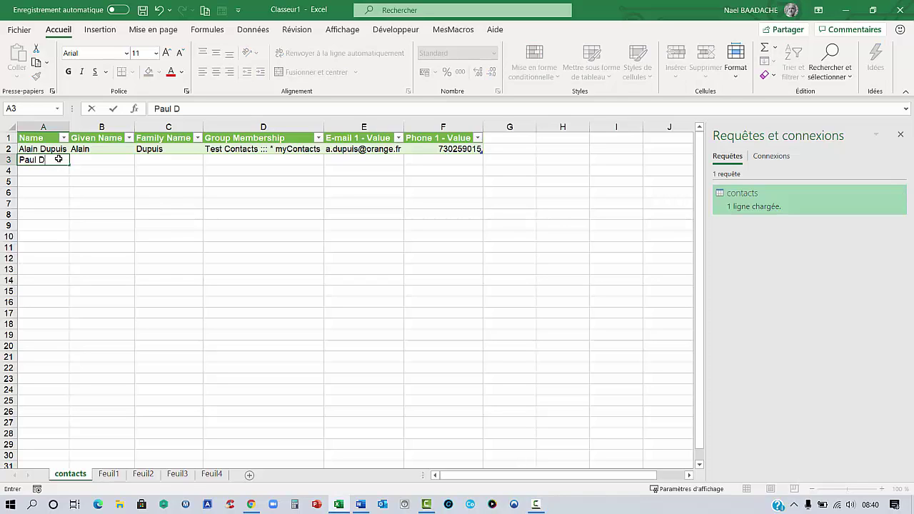
key(Tab)
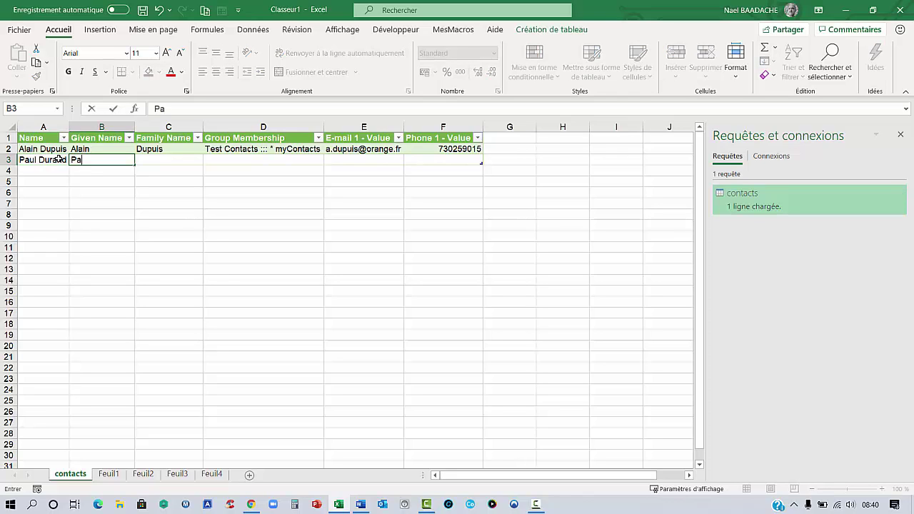
key(Tab)
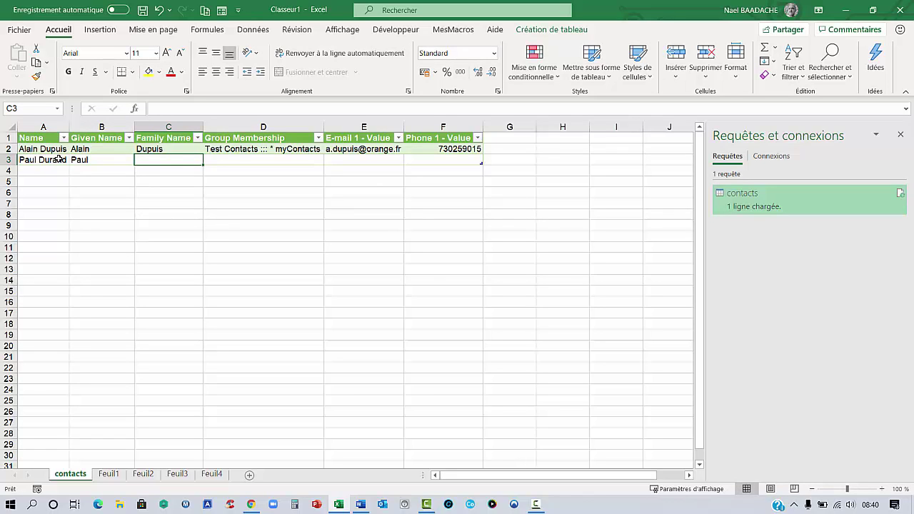
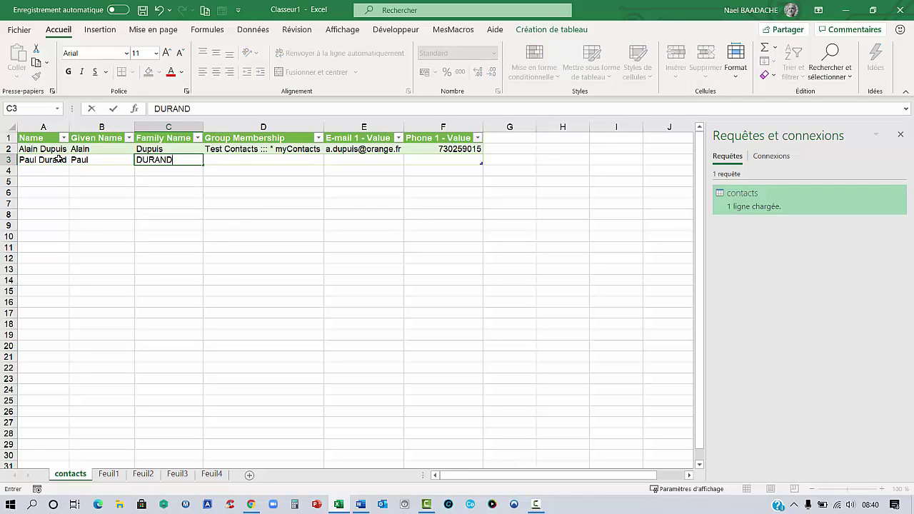
key(Tab)
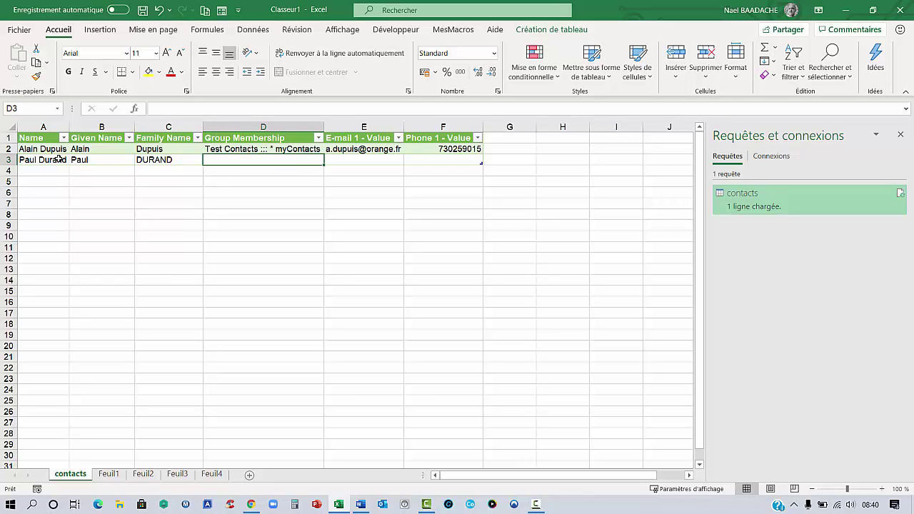
key(Tab)
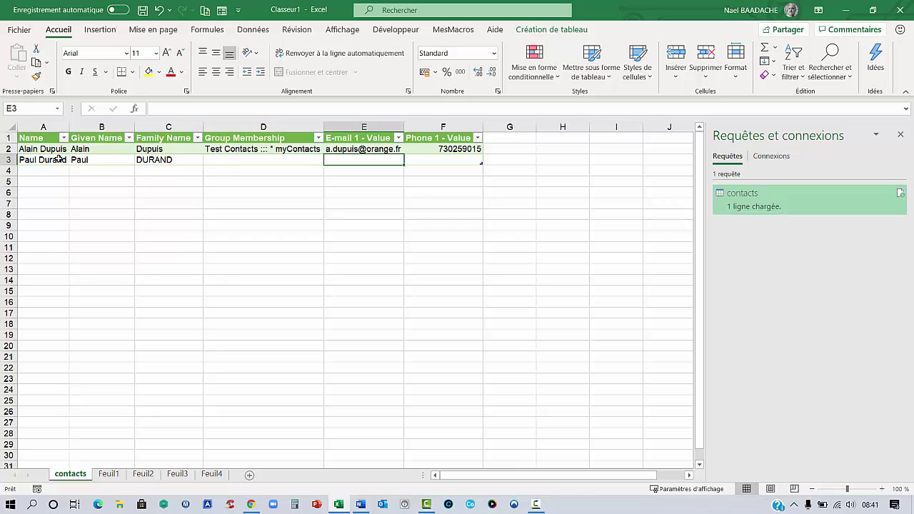
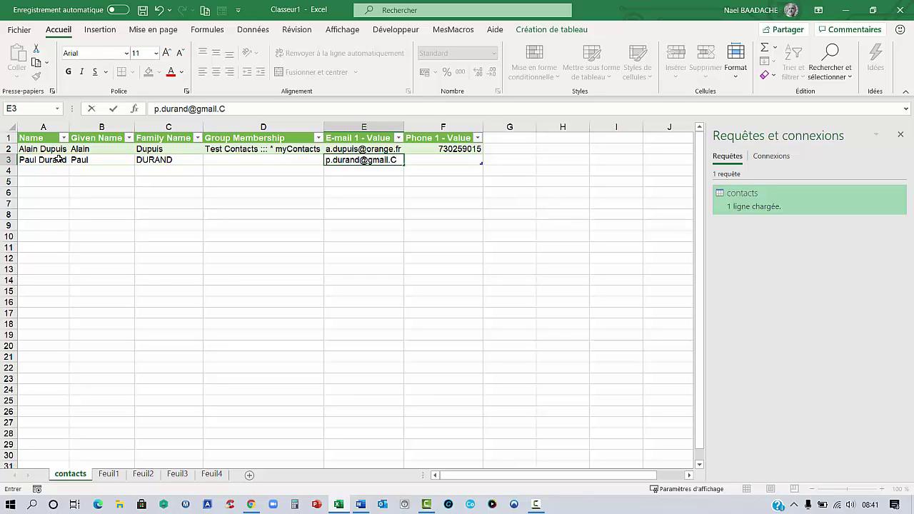
text(com)
key(Tab)
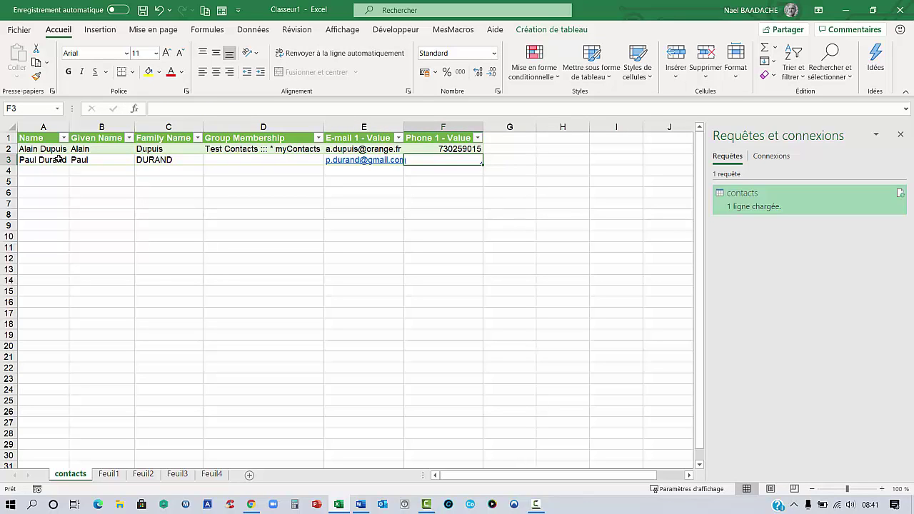
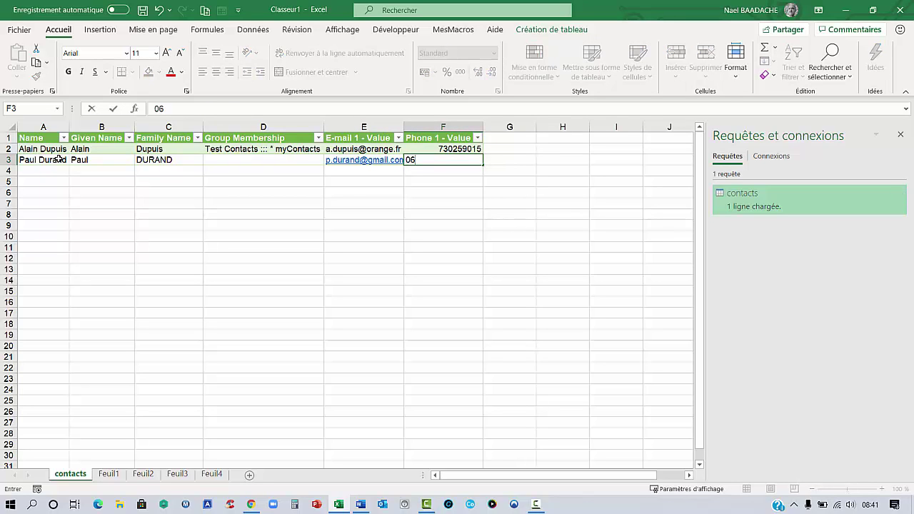
key(Return)
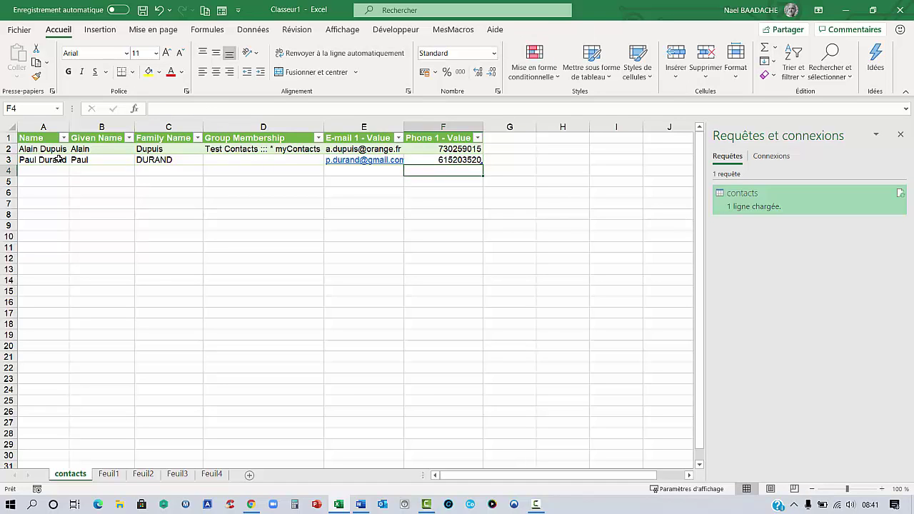
Fill row 4 with the third contact's full name, given and family names, e-mail and phone number
click(48, 171)
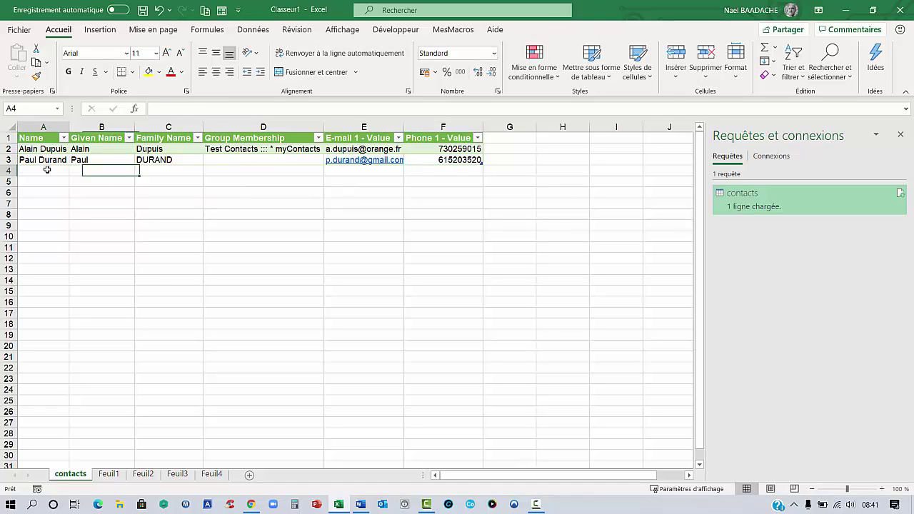
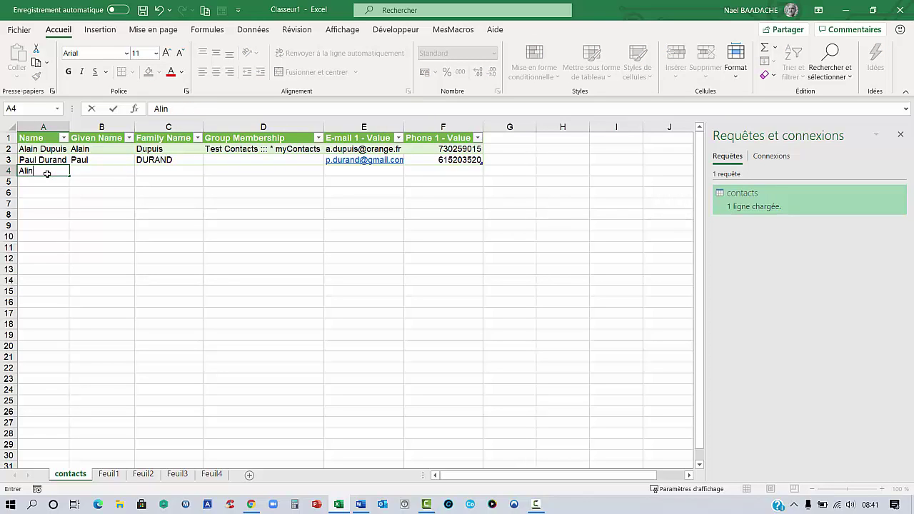
key(BackSpace)
key(Tab)
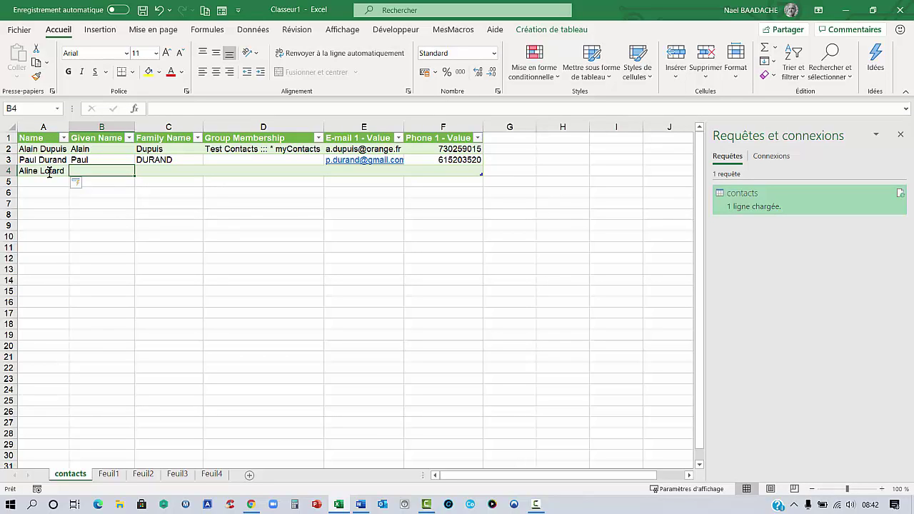
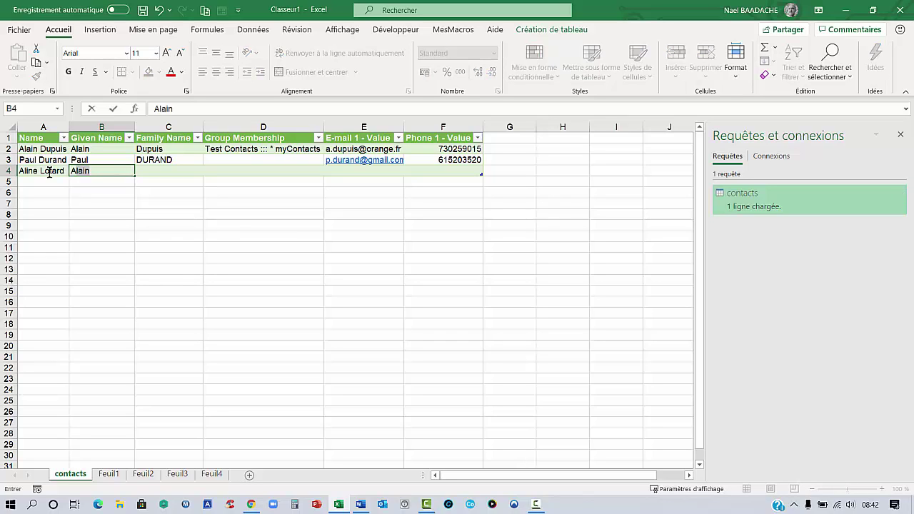
key(Tab)
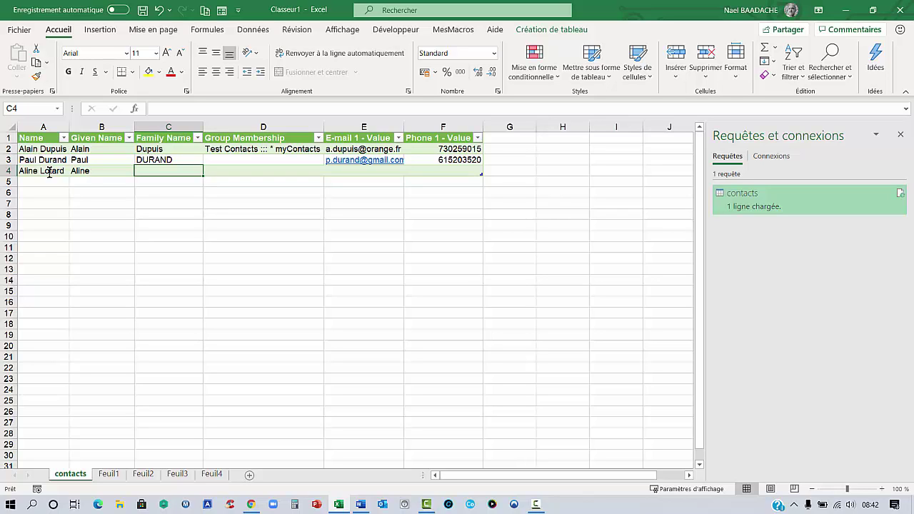
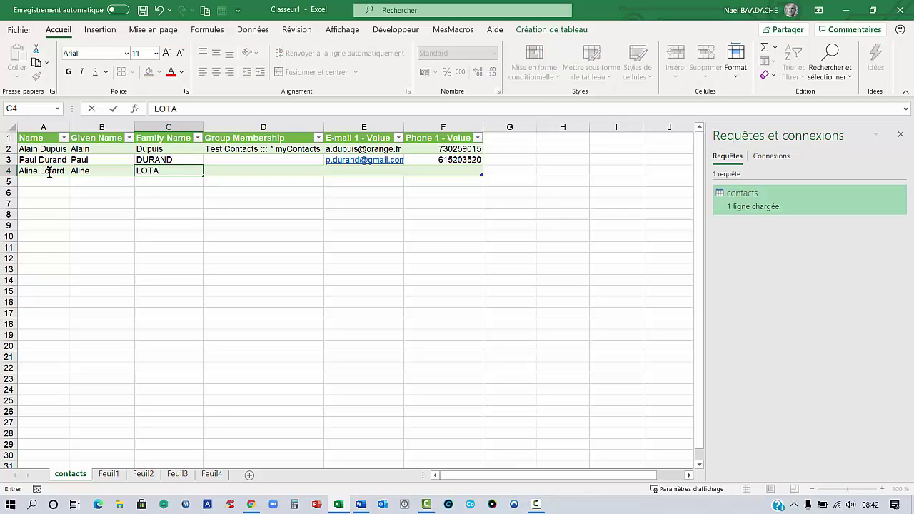
key(Tab)
key(Tab)
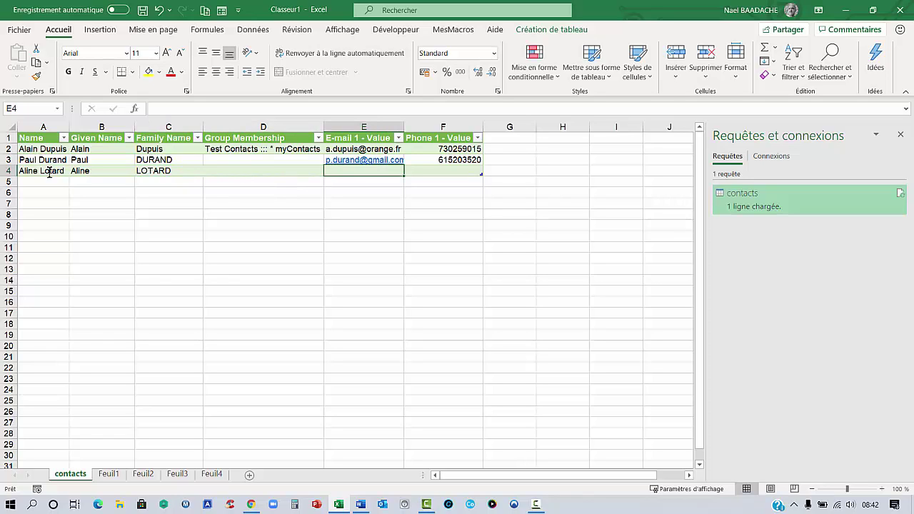
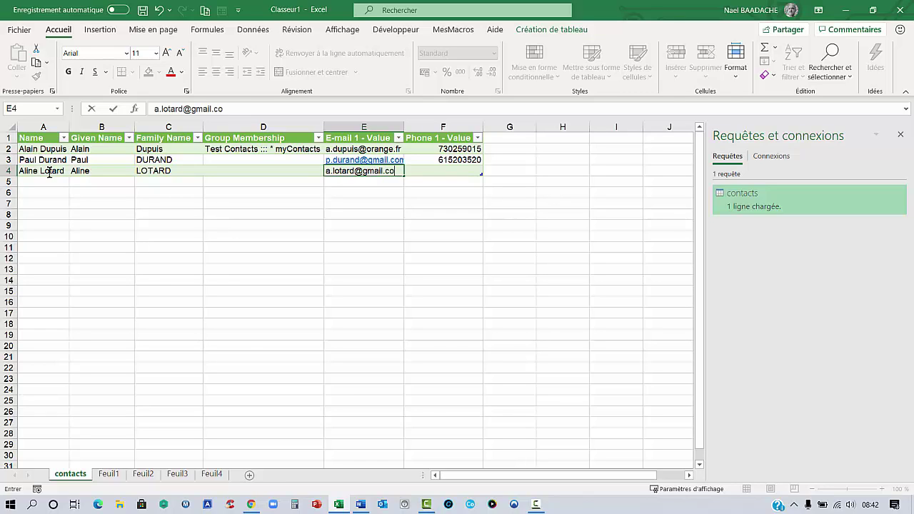
key(Tab)
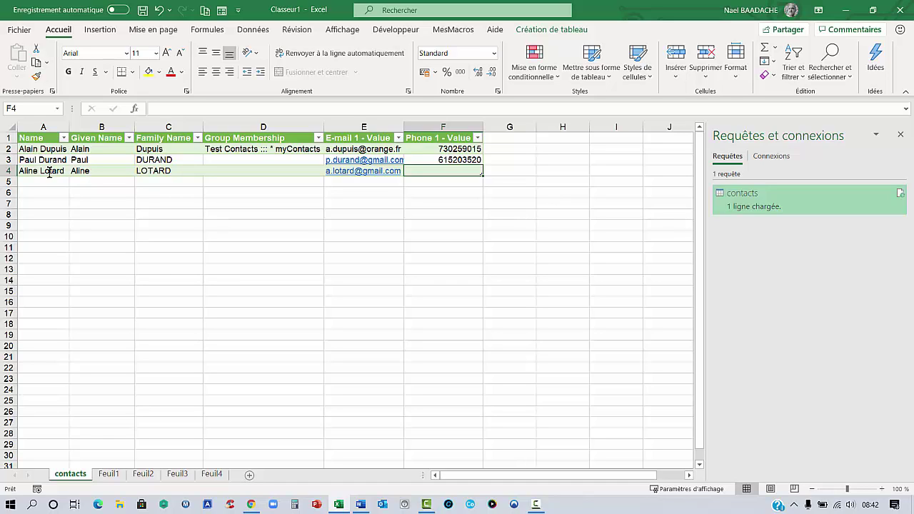
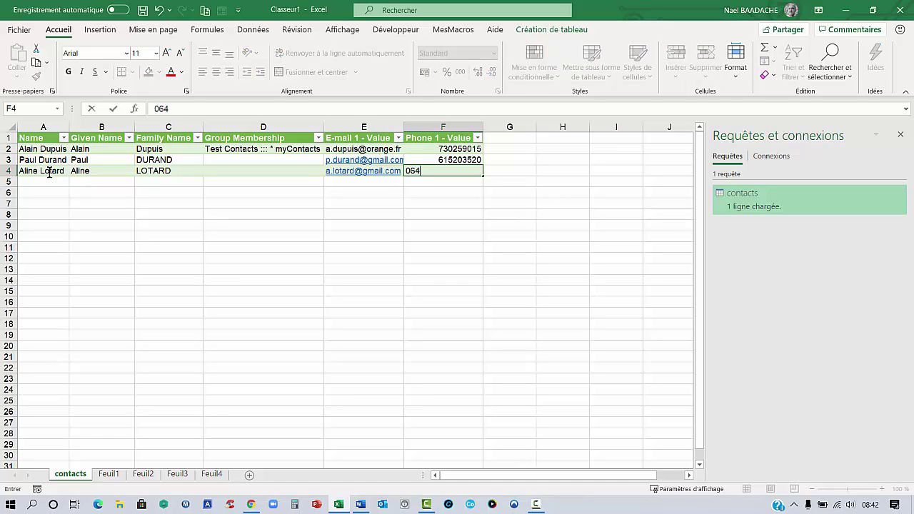
key(Return)
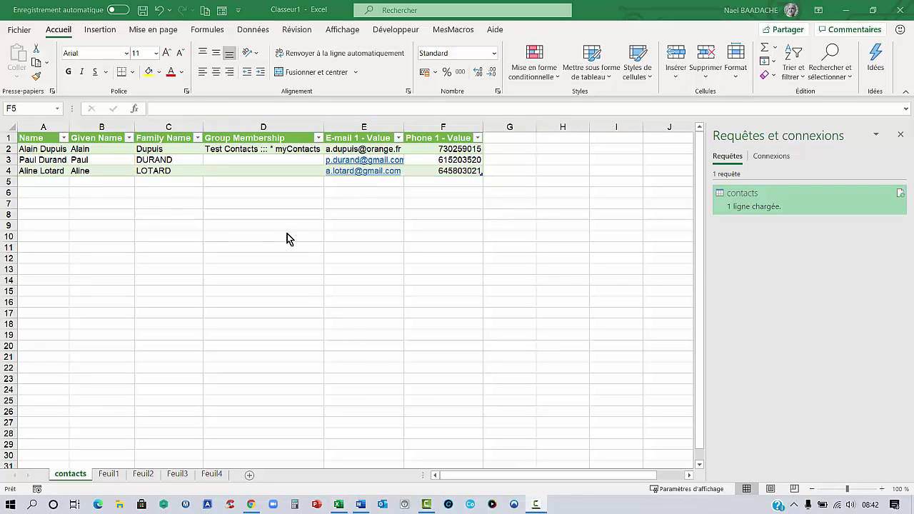
Save the sheet to the Bureau desktop as ContactsBisEssai in CSV (DOS) format, keeping only the active sheet
click(19, 29)
click(46, 189)
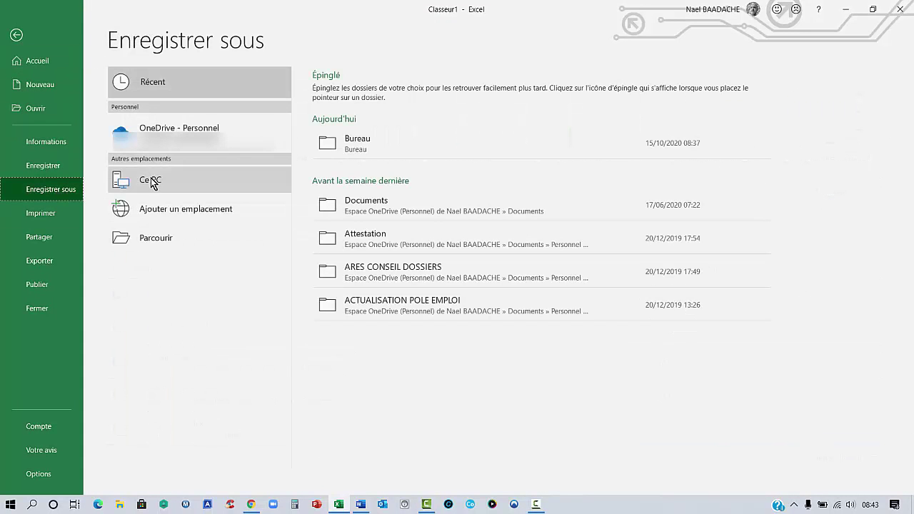
click(154, 181)
click(156, 181)
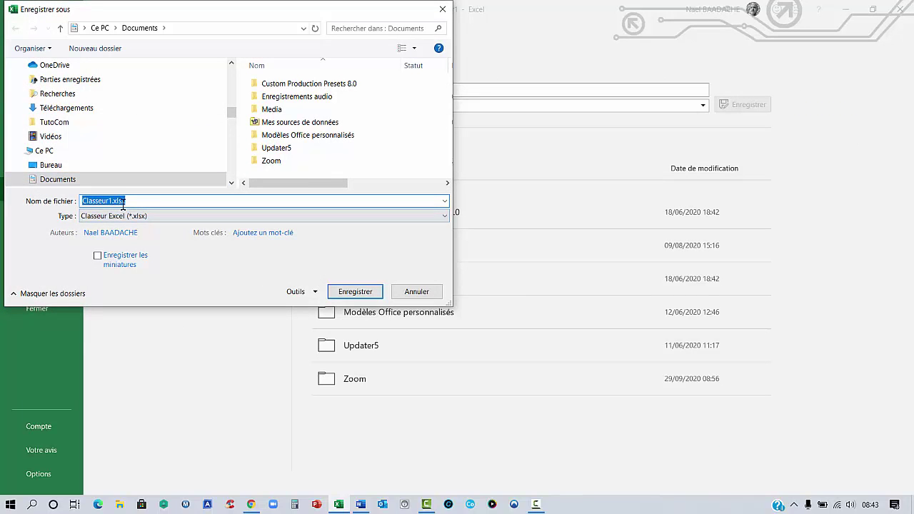
text(Contac)
text(tsBisE)
text(ssai)
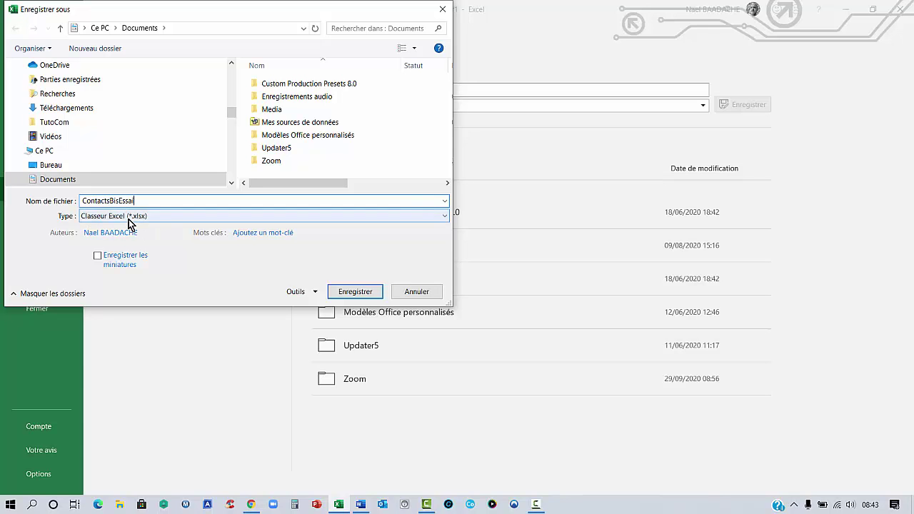
click(130, 217)
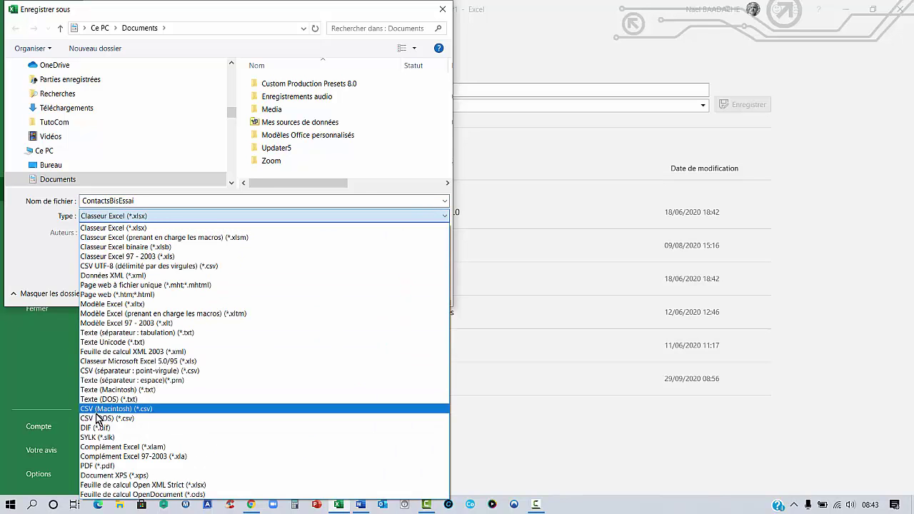
click(102, 419)
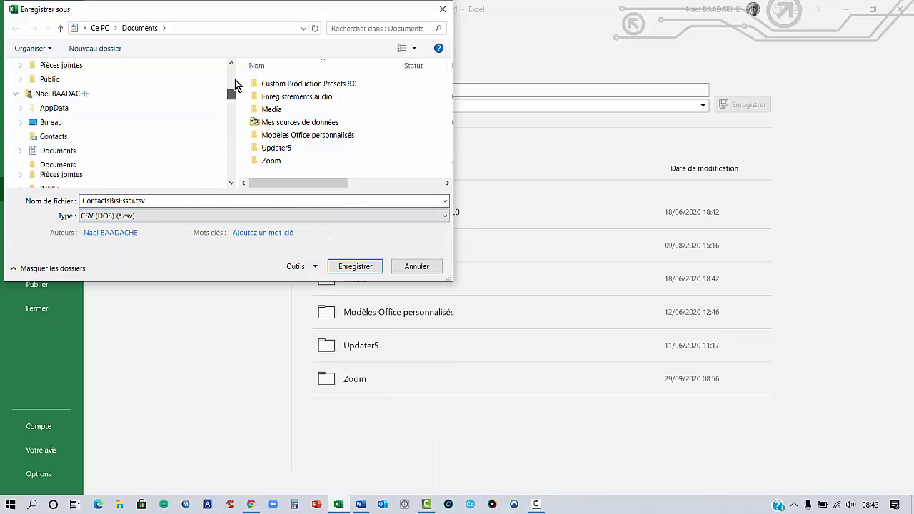
mouse_move(230, 123)
mouse_down()
mouse_move(178, 75)
mouse_move(230, 64)
mouse_up()
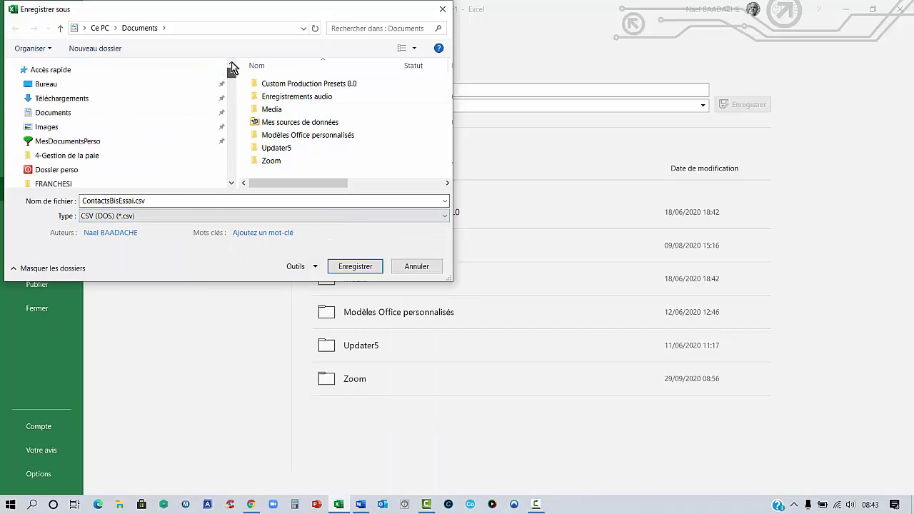
click(56, 84)
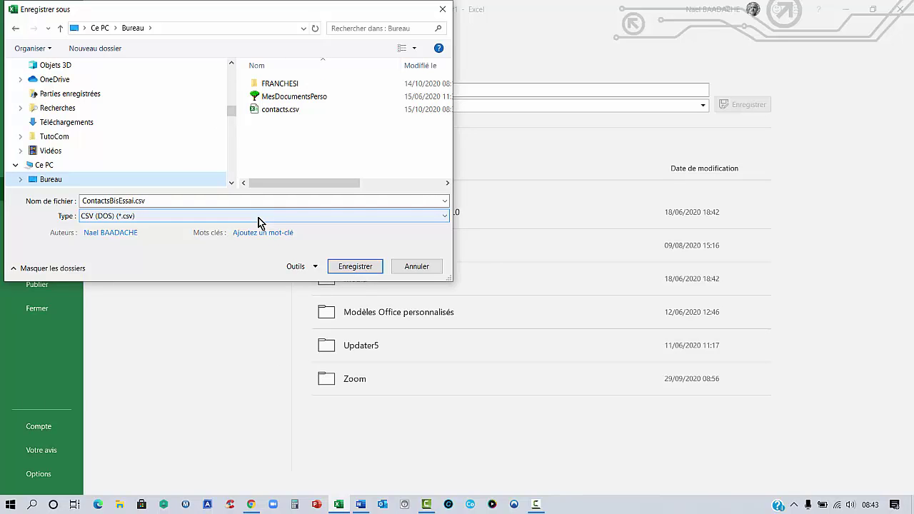
click(358, 270)
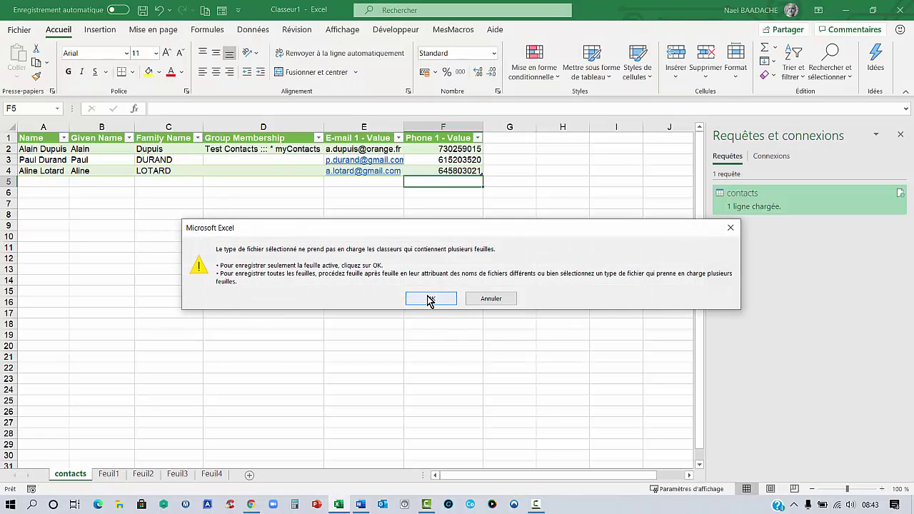
click(429, 299)
click(303, 266)
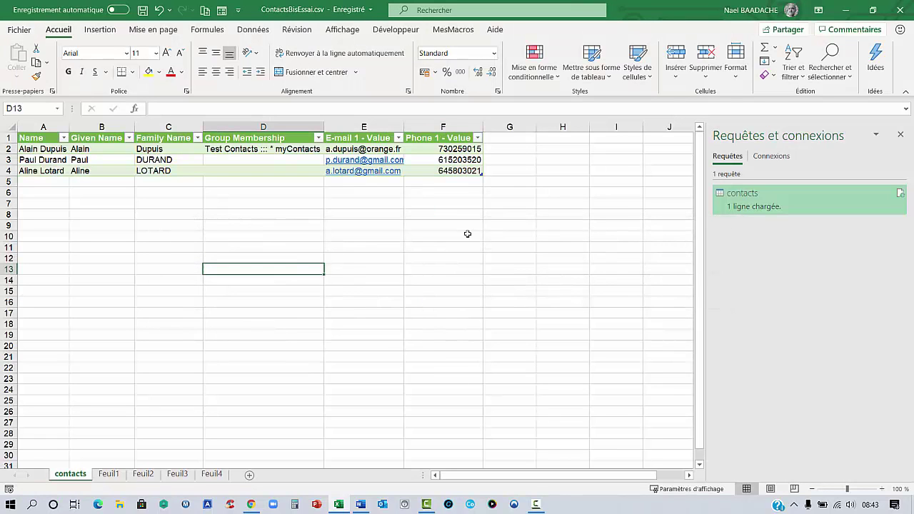
Close Excel, select ContactsBisEssai.csv on the desktop, and bring Google Contacts in Chrome back up
click(901, 12)
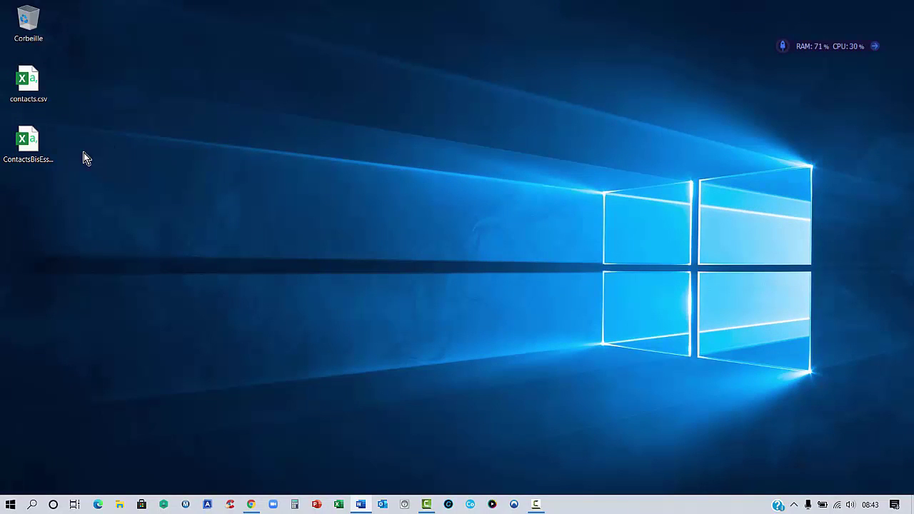
click(26, 146)
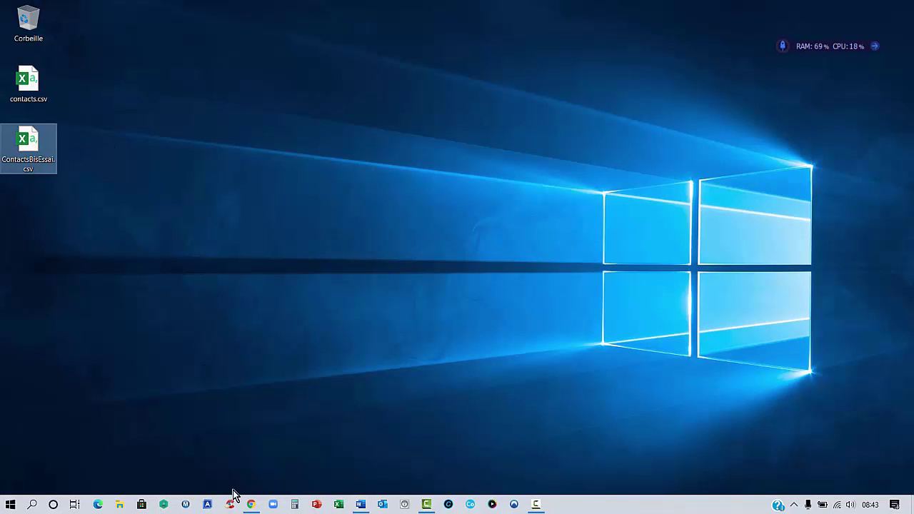
click(251, 505)
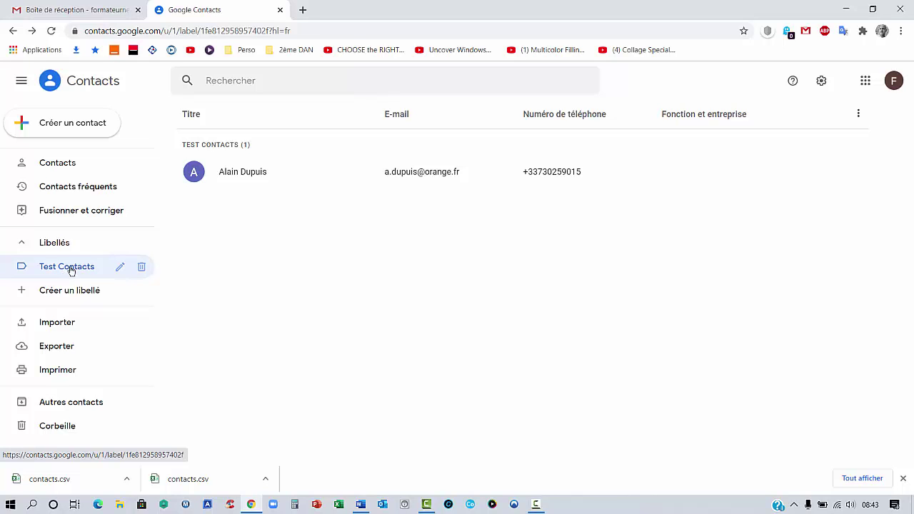
Import ContactsBisEssai.csv from the Test Contacts label, adding its three contacts
click(64, 325)
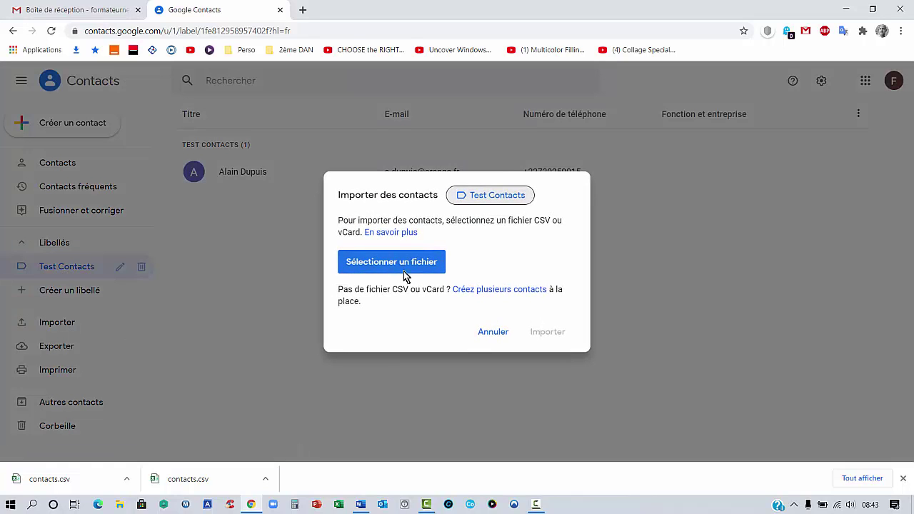
click(400, 265)
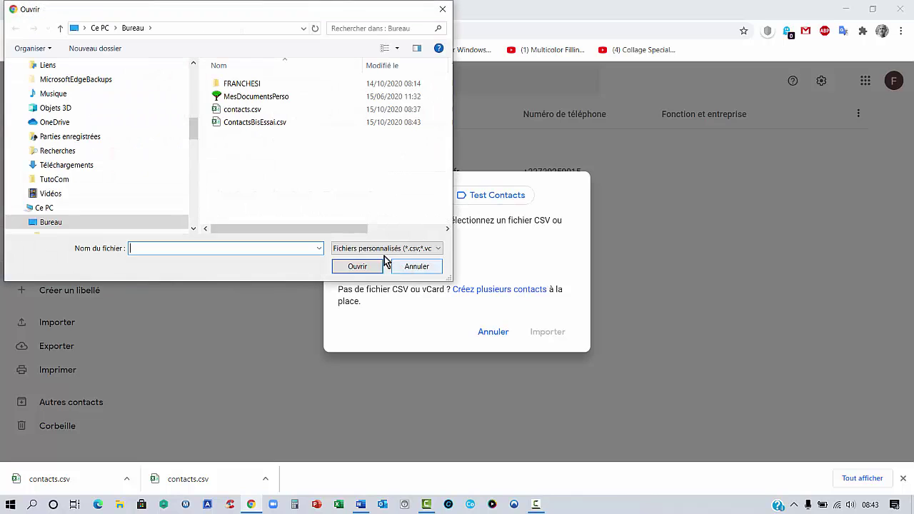
click(253, 126)
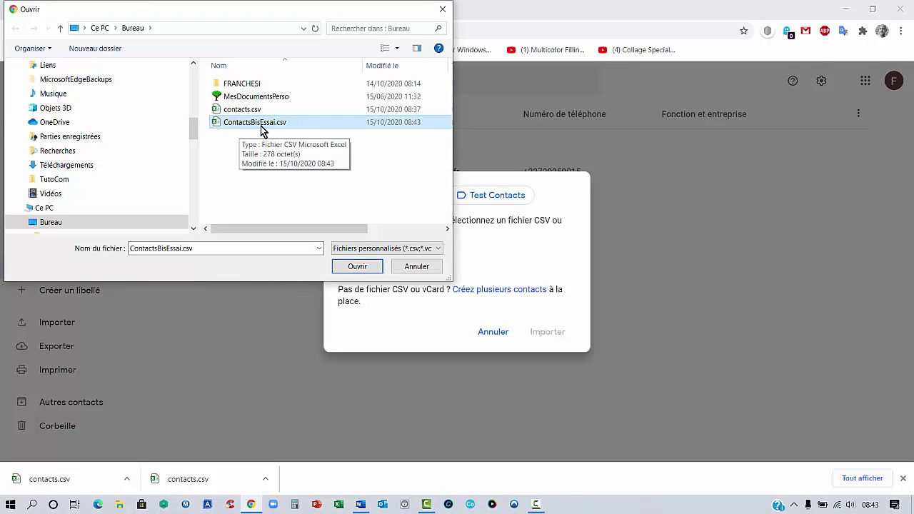
click(360, 269)
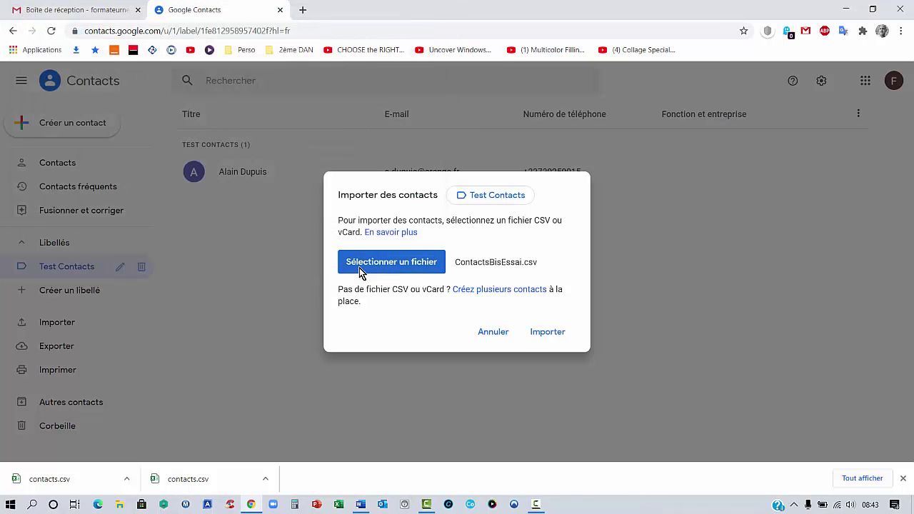
click(551, 334)
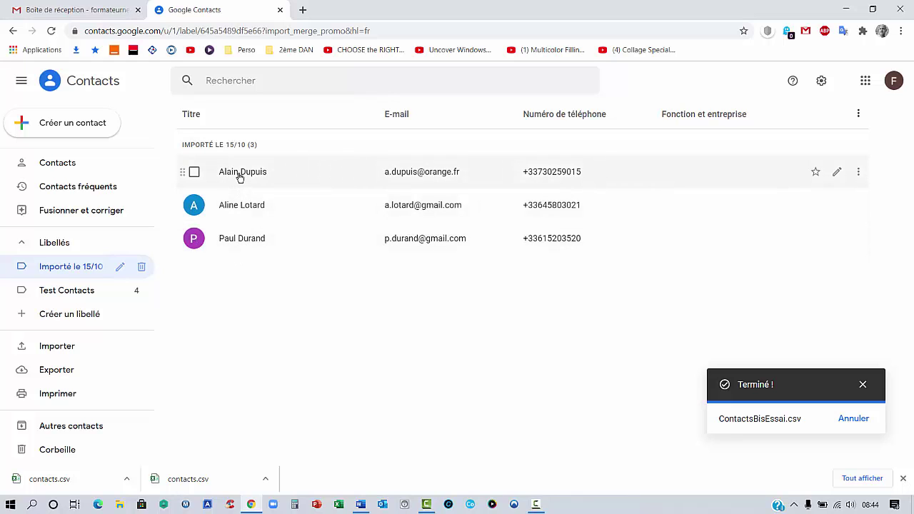
Open the Test Contacts label to review its four contacts, including the duplicated first one
click(84, 296)
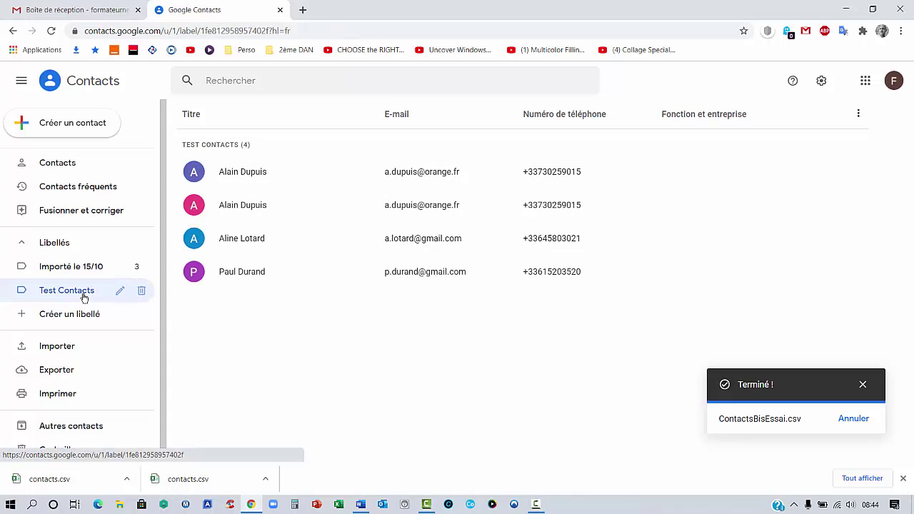